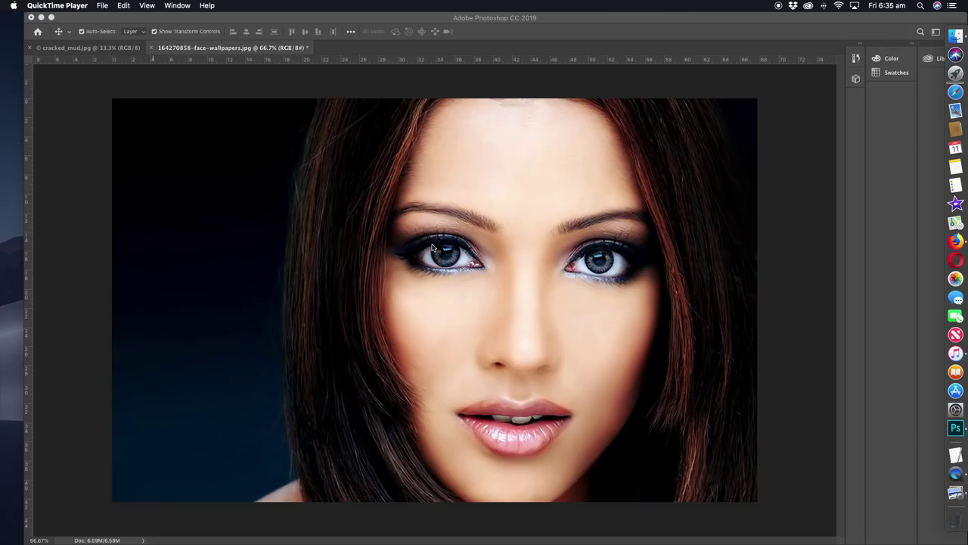
Step: Select all of the cracked_mud.jpg texture and copy it, then return to the face portrait
left_click(109, 49)
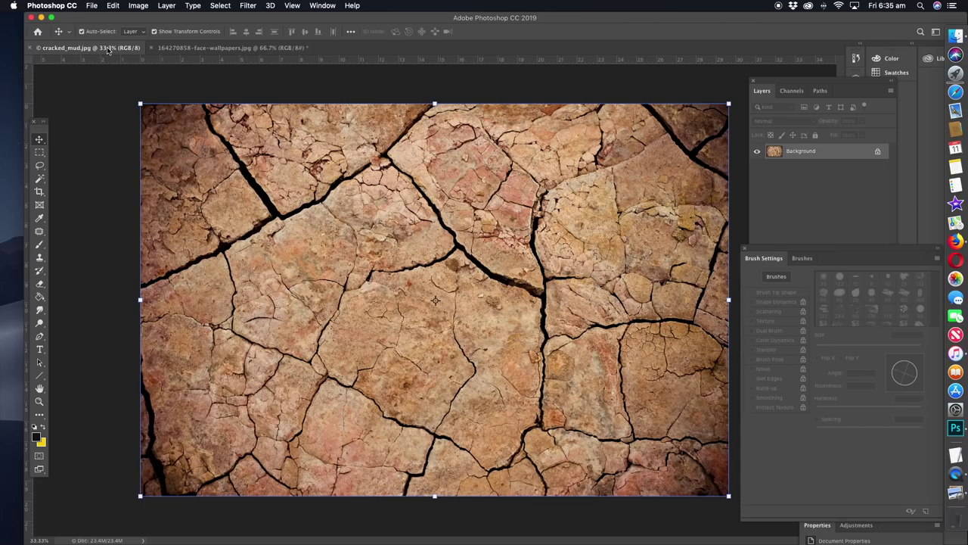
left_click(199, 6)
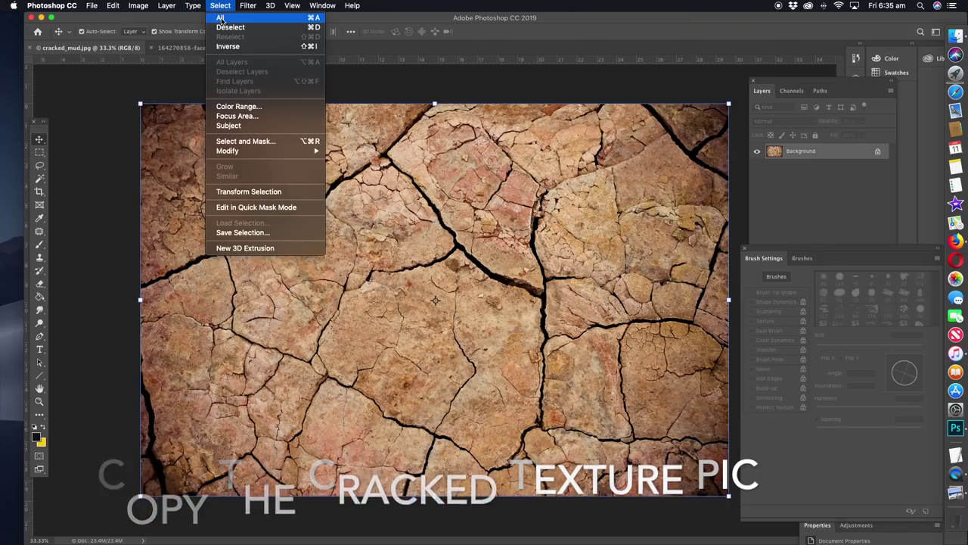
left_click(221, 17)
left_click(114, 6)
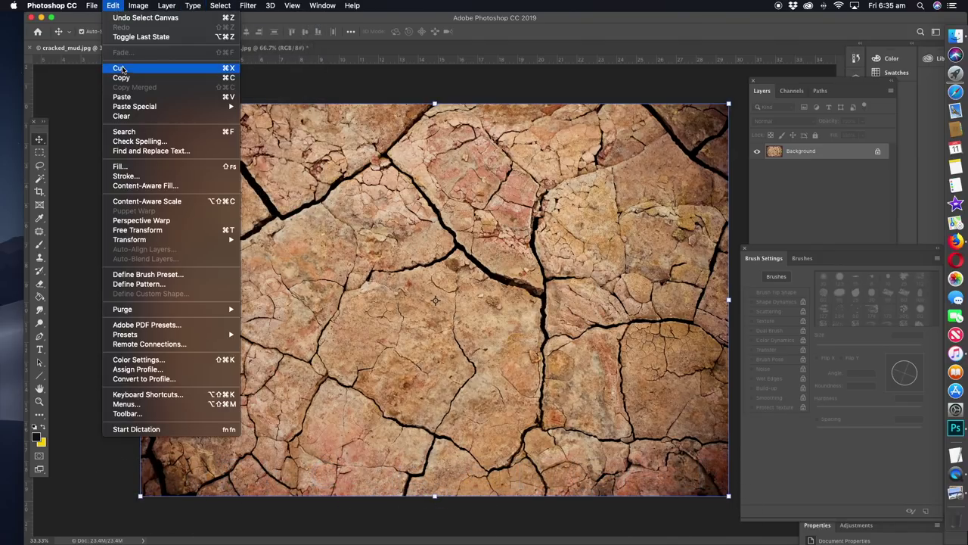
left_click(122, 78)
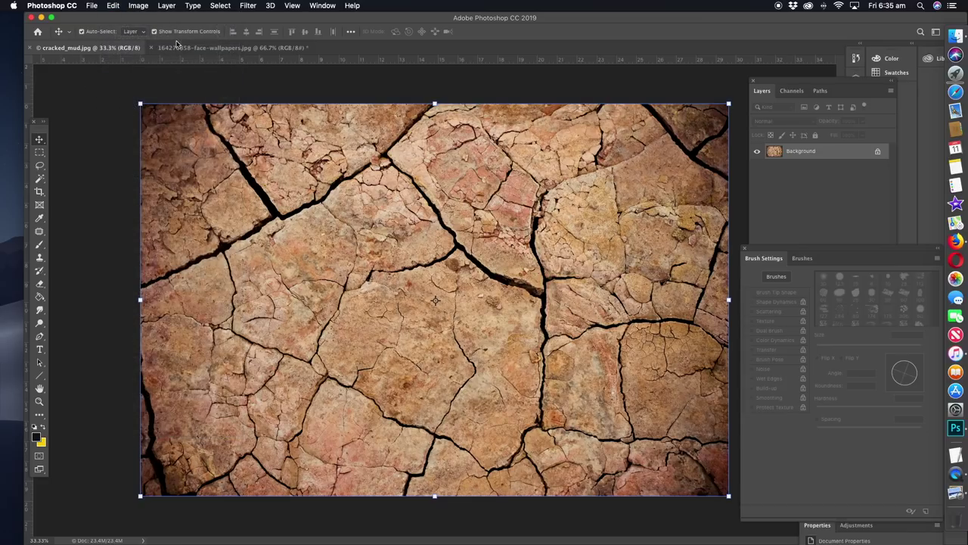
left_click(177, 49)
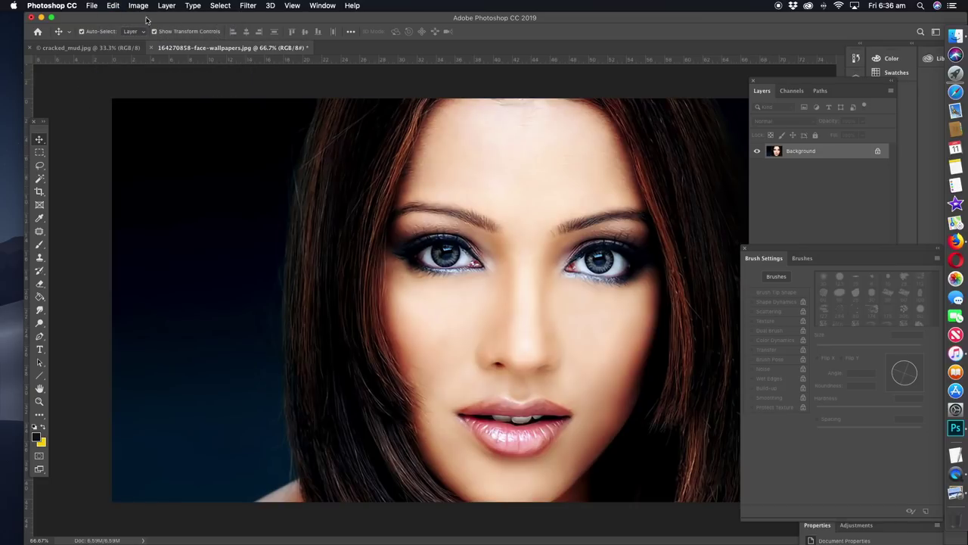
Step: Paste the mud texture as Layer 1 and shrink it to about half size over the face
left_click(113, 7)
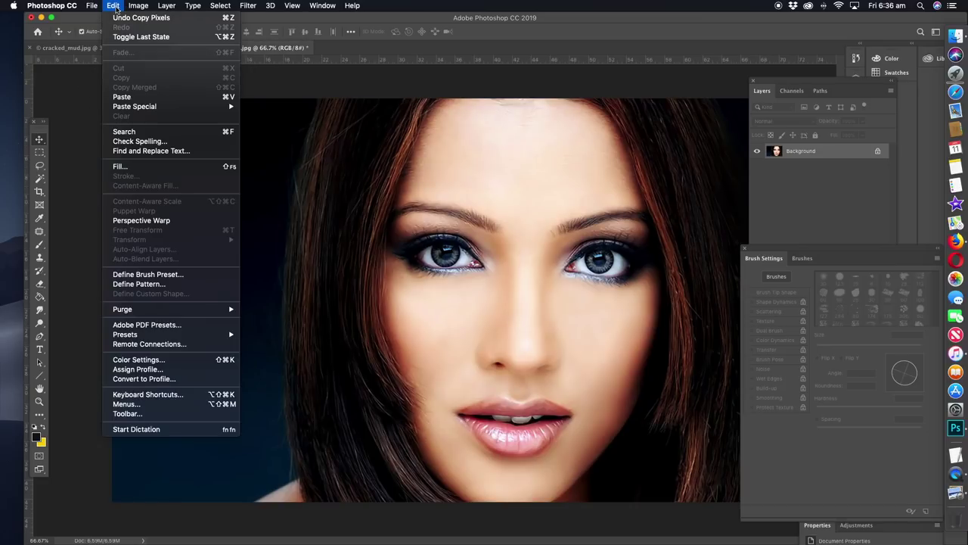
left_click(127, 93)
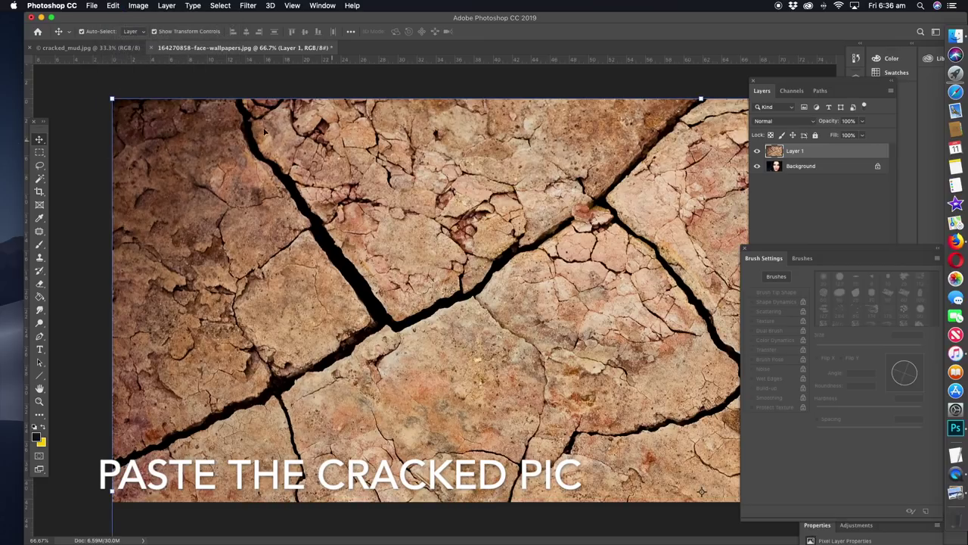
key("ctrl+t")
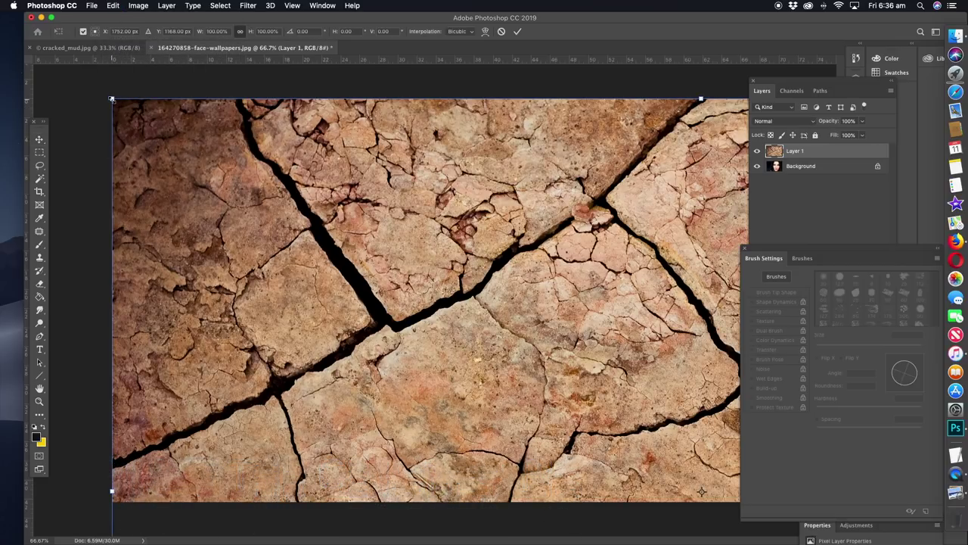
mouse_move(111, 99)
left_mouse_down()
mouse_move(161, 115)
mouse_move(405, 266)
mouse_move(451, 308)
left_mouse_up()
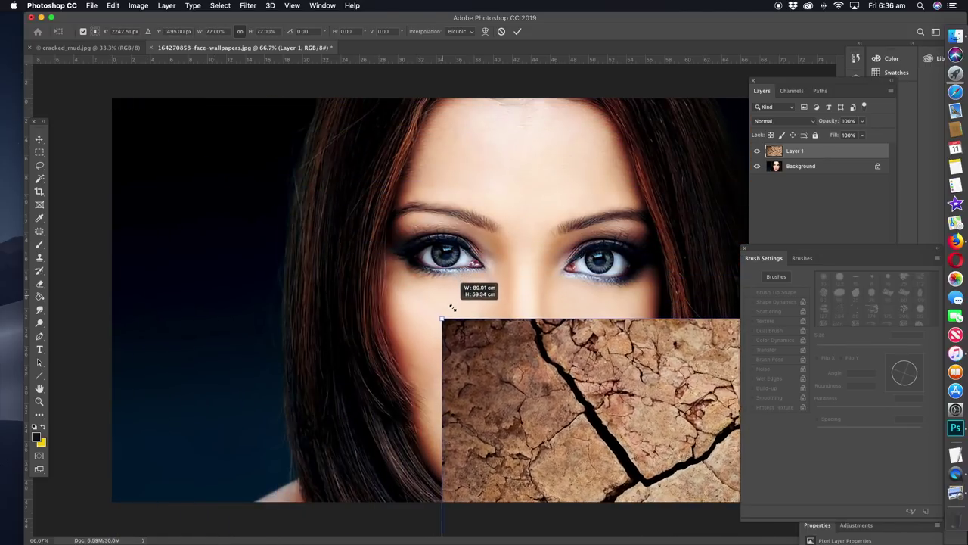
left_click_drag(519, 373, 362, 165)
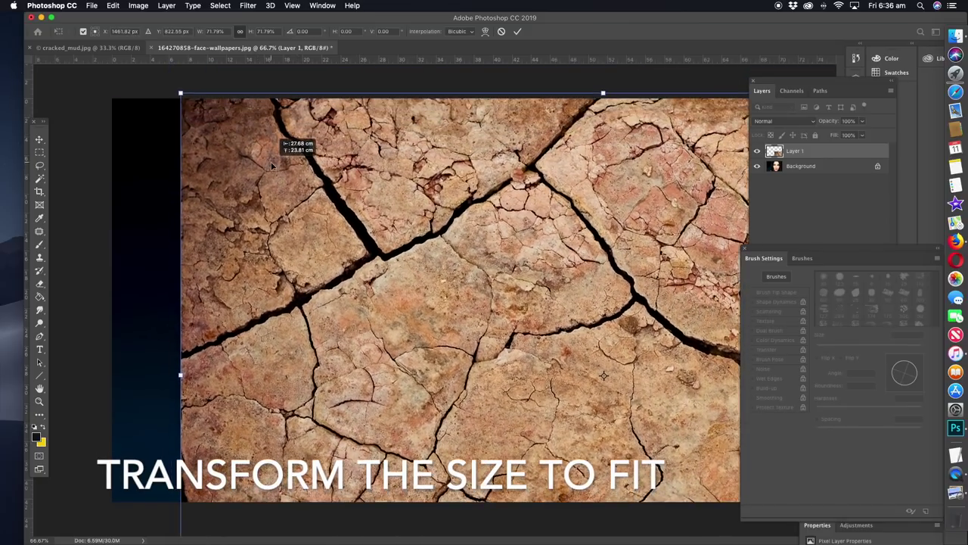
left_click_drag(362, 165, 258, 148)
left_click_drag(181, 93, 435, 263)
mouse_move(613, 375)
left_mouse_down()
mouse_move(491, 241)
mouse_move(438, 198)
mouse_move(402, 212)
left_mouse_up()
Step: Fit the texture between the hair from forehead to chin and apply the transform
left_click_drag(590, 18, 535, 18)
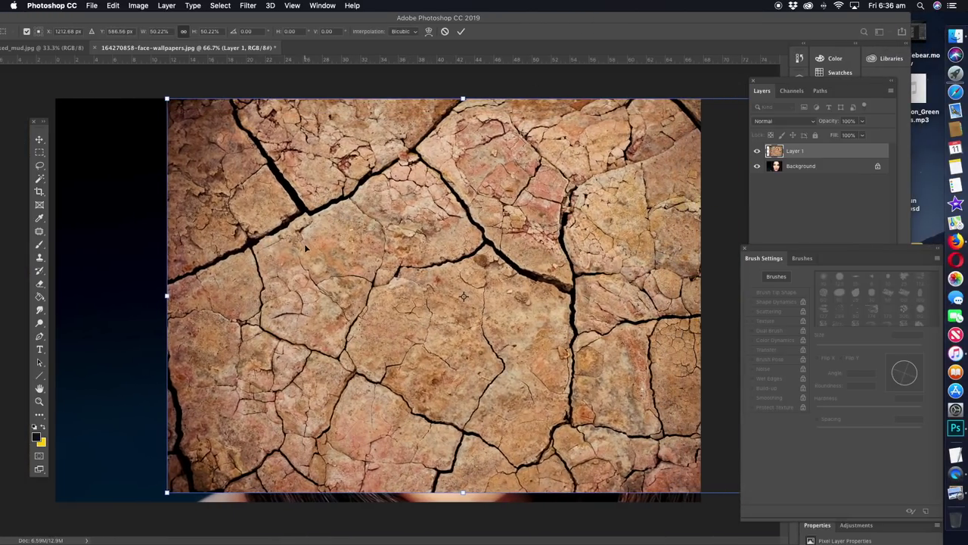
left_click_drag(167, 296, 299, 296)
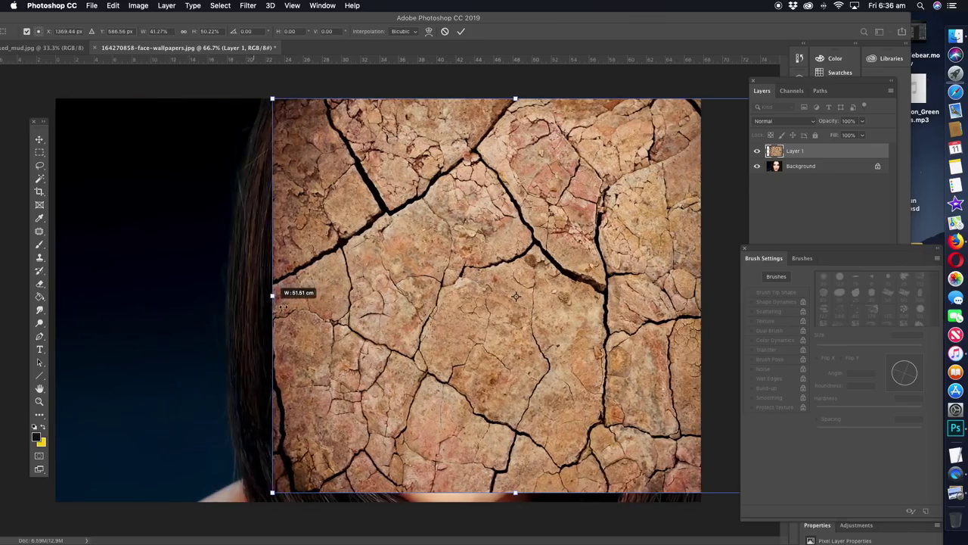
left_click_drag(533, 299, 482, 300)
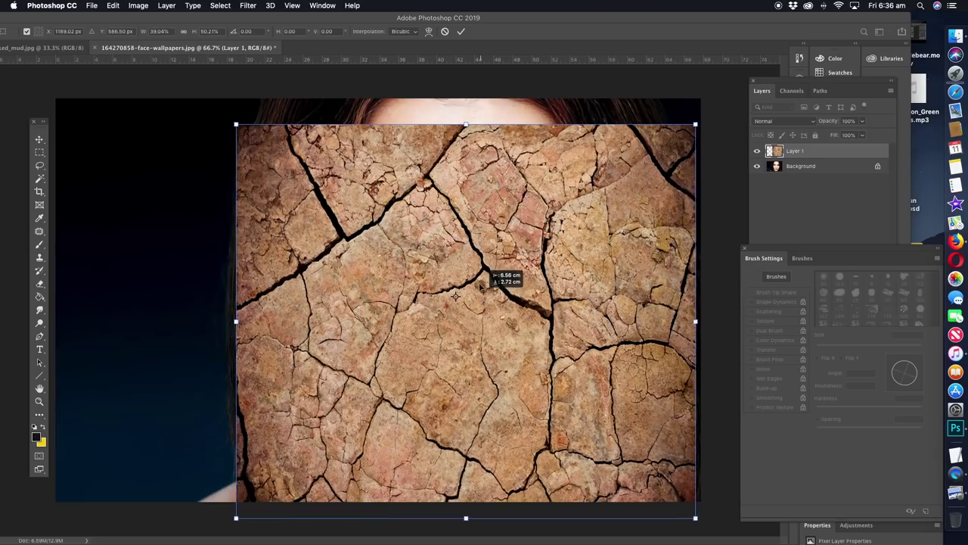
mouse_move(482, 300)
left_mouse_down()
mouse_move(476, 268)
mouse_move(465, 274)
left_mouse_up()
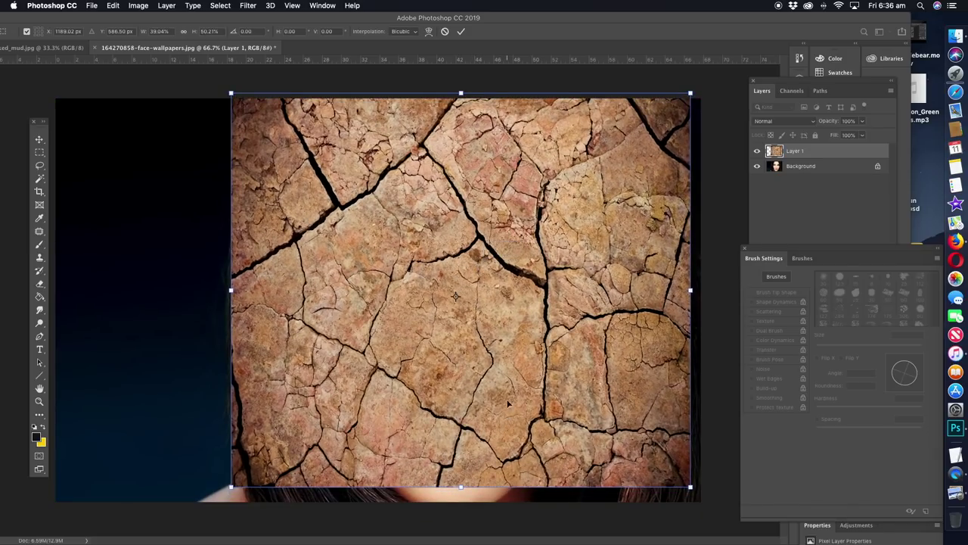
left_click_drag(460, 490, 460, 501)
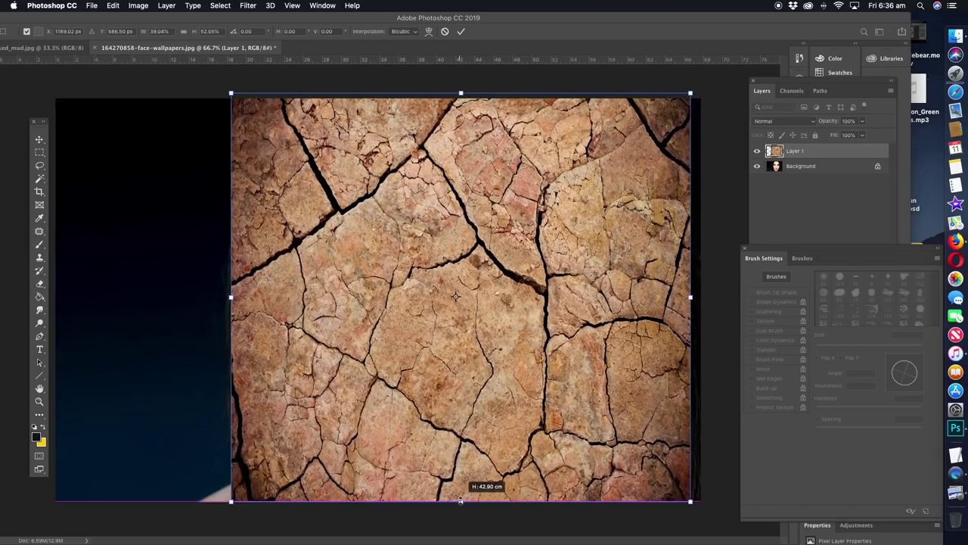
mouse_move(690, 297)
left_mouse_down()
mouse_move(609, 291)
mouse_move(620, 295)
left_mouse_up()
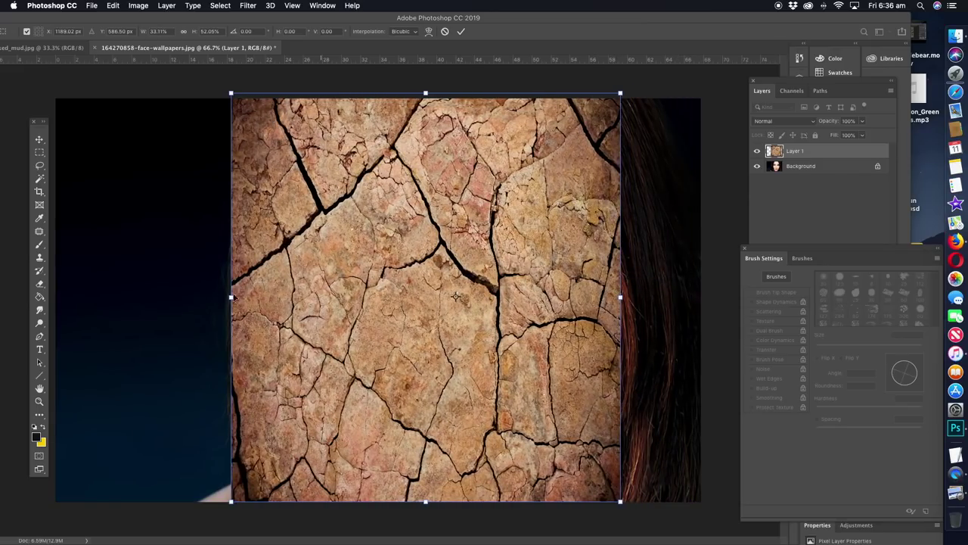
left_click_drag(231, 296, 297, 290)
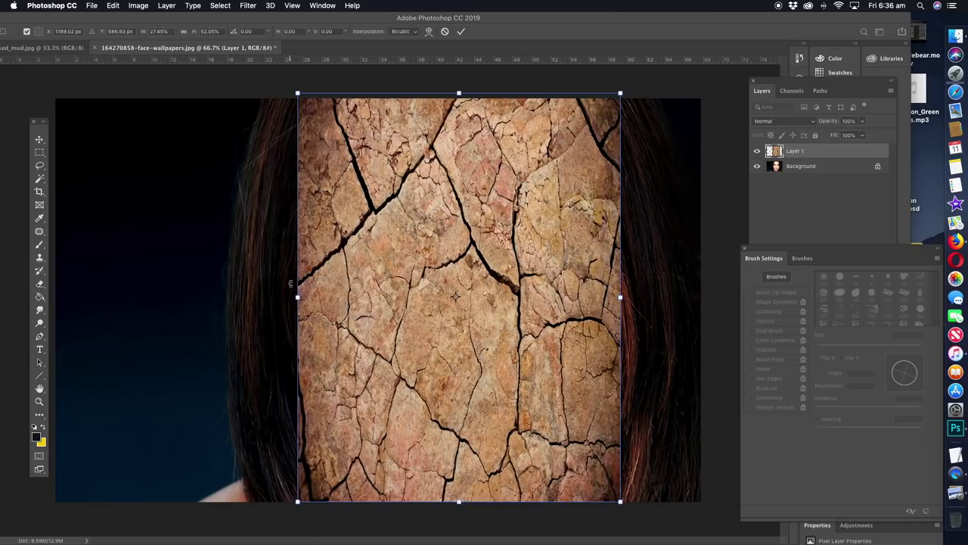
left_click(39, 152)
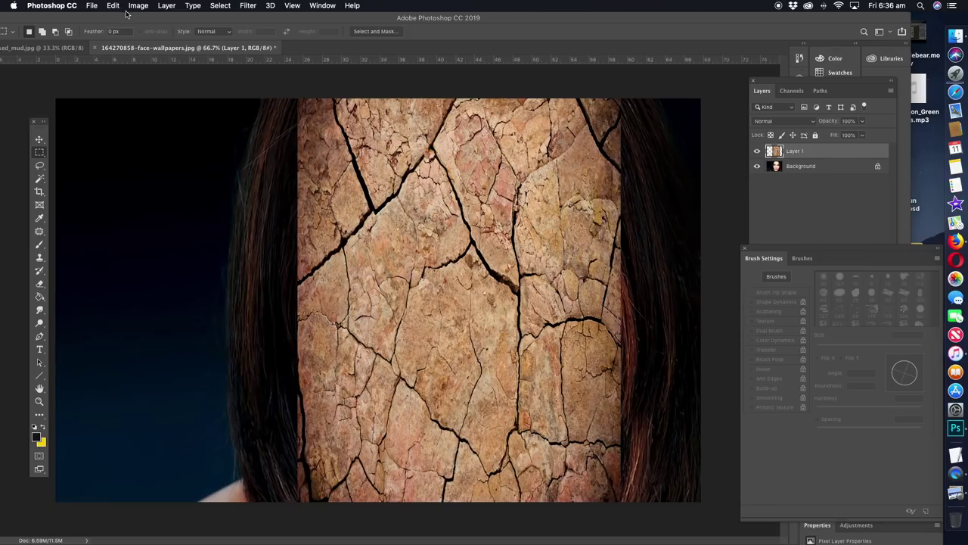
Step: Set Layer 1's opacity to 67% so the face shows through the mud
left_click(862, 121)
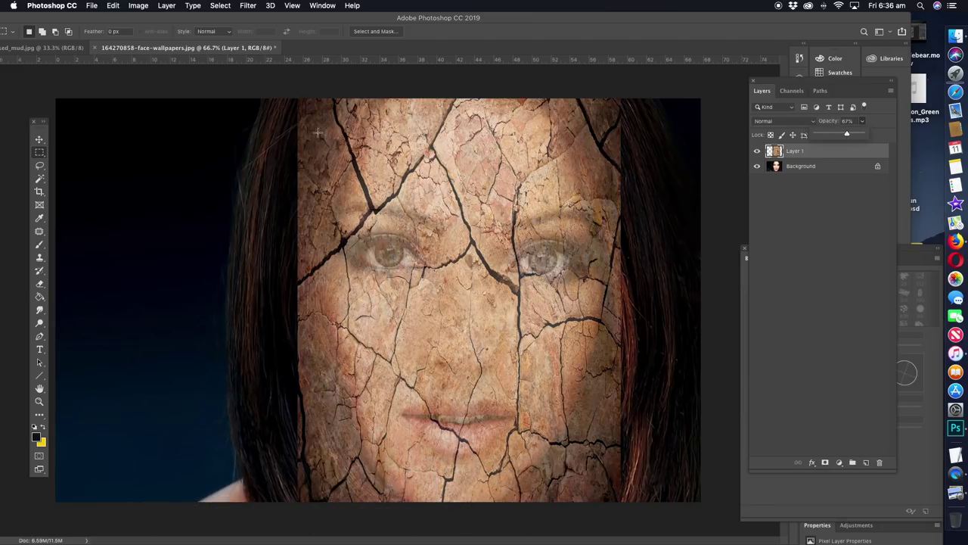
left_click(39, 139)
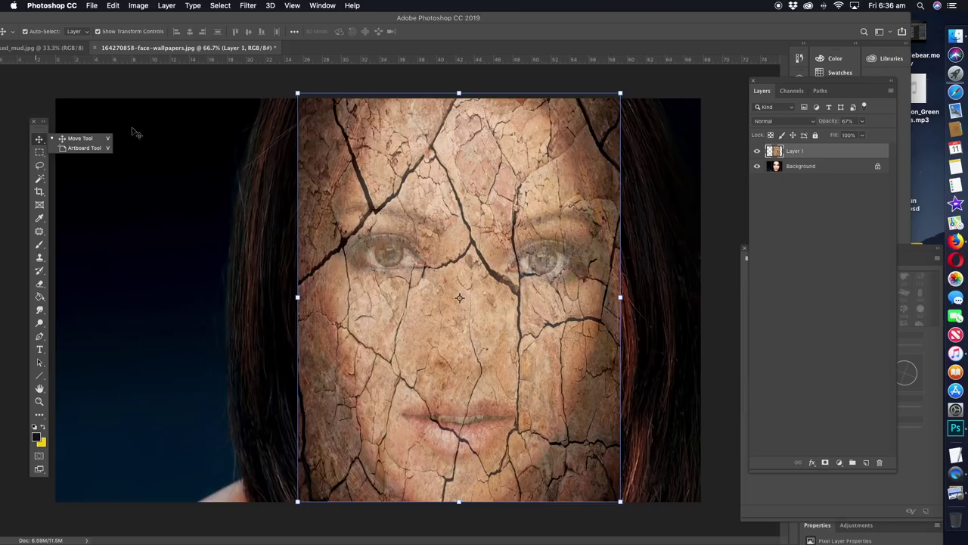
left_click(112, 6)
left_click(113, 6)
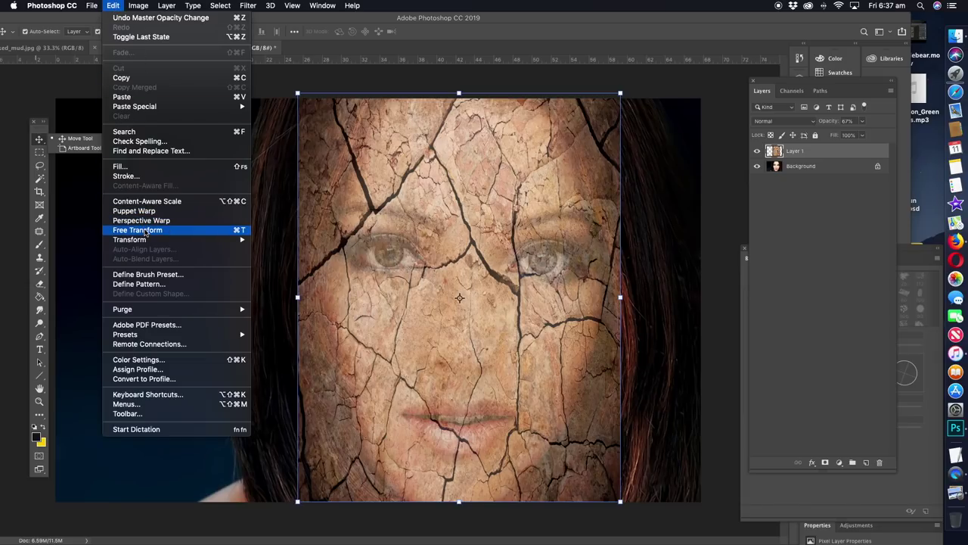
mouse_move(129, 239)
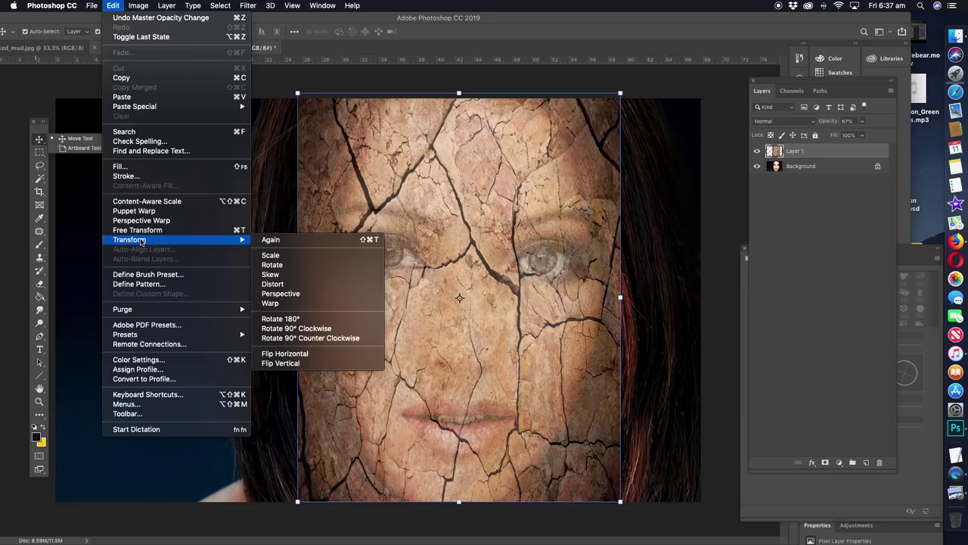
Step: Warp the mud texture's corners and edges to follow the forehead, cheeks and jaw, then commit
left_click(271, 303)
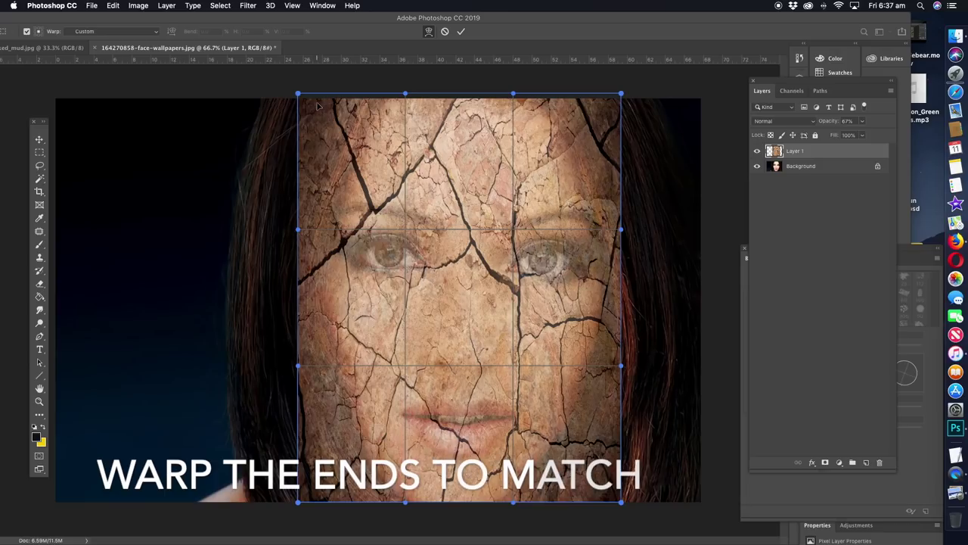
left_click_drag(318, 107, 330, 118)
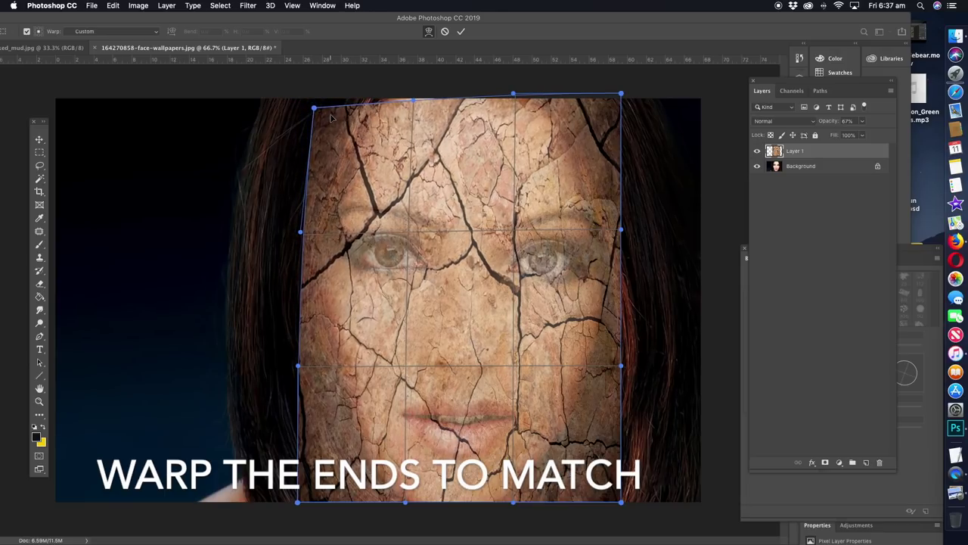
mouse_move(331, 117)
left_mouse_down()
mouse_move(381, 186)
mouse_move(378, 177)
left_mouse_up()
mouse_move(569, 173)
left_mouse_down()
mouse_move(598, 145)
mouse_move(575, 133)
mouse_move(558, 182)
left_mouse_up()
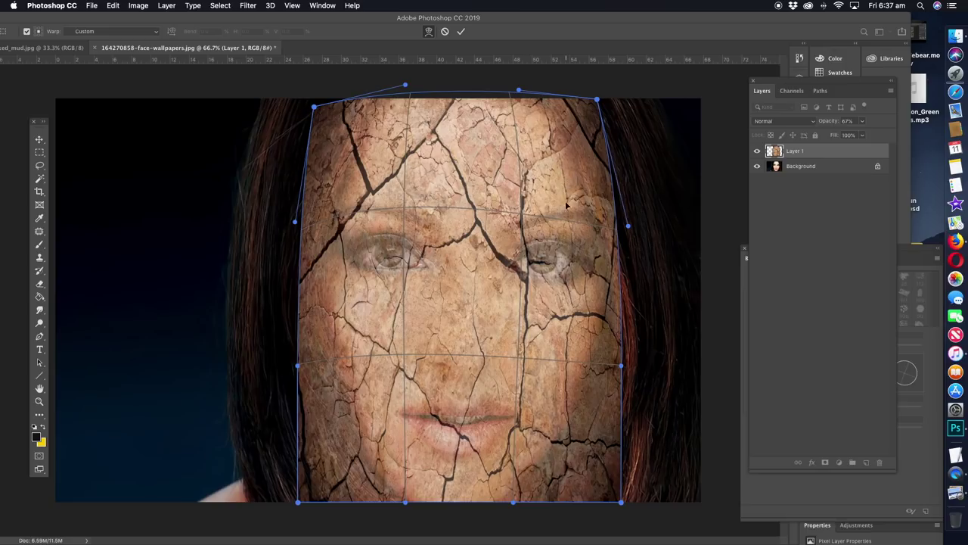
left_click_drag(593, 350, 603, 357)
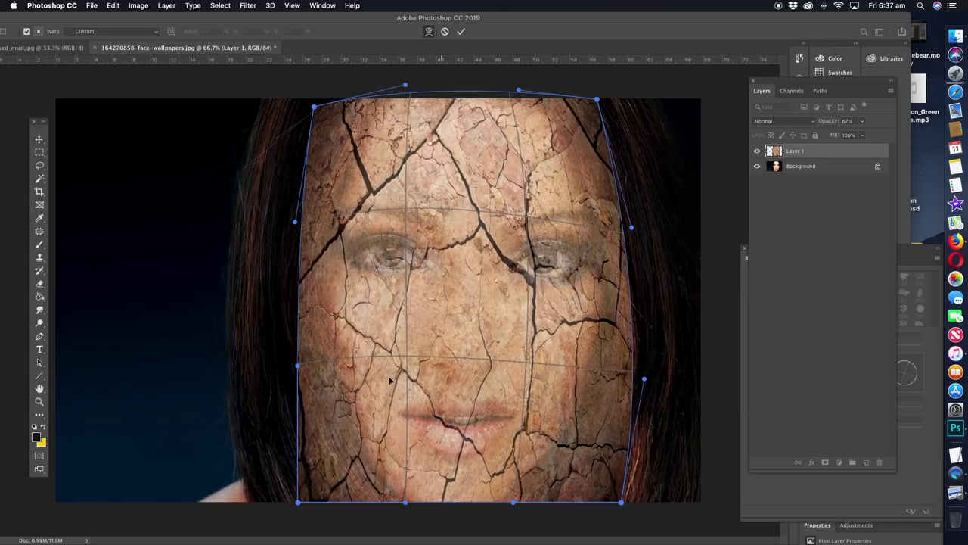
left_click_drag(325, 393, 333, 394)
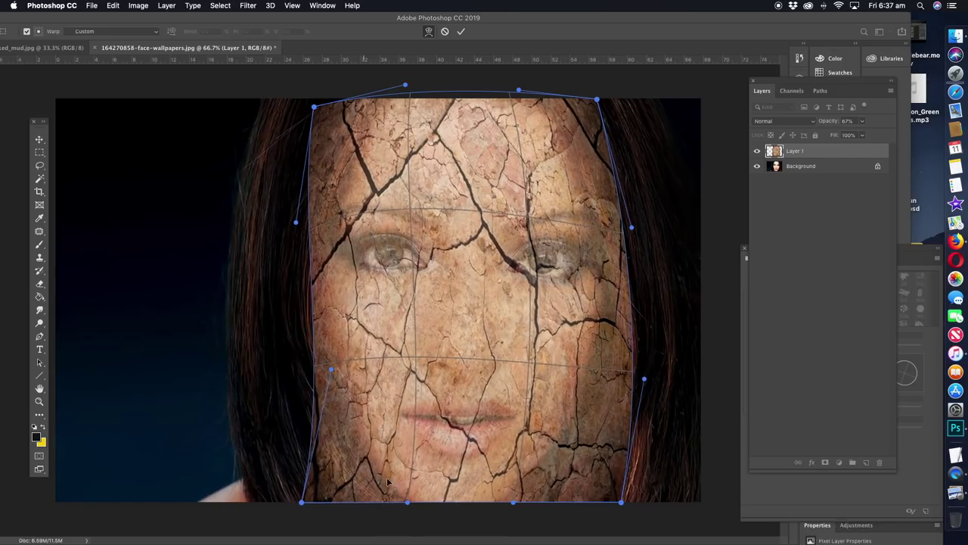
left_click_drag(366, 488, 383, 488)
left_click_drag(464, 485, 457, 493)
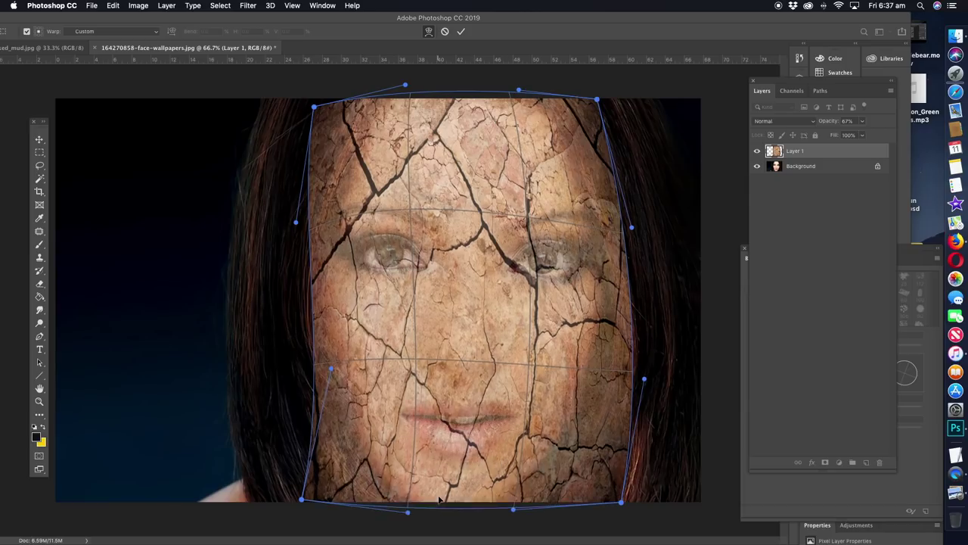
left_click_drag(606, 458, 587, 328)
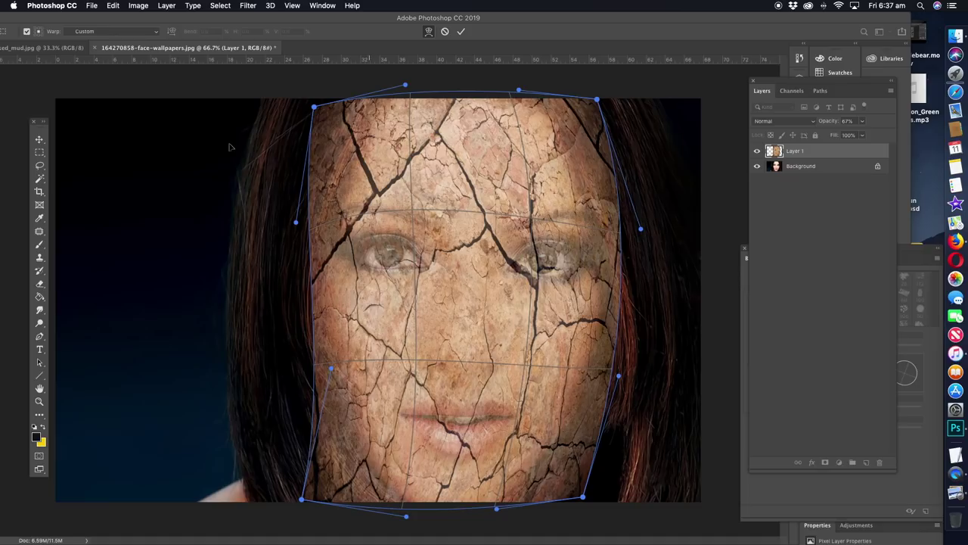
left_click(40, 139)
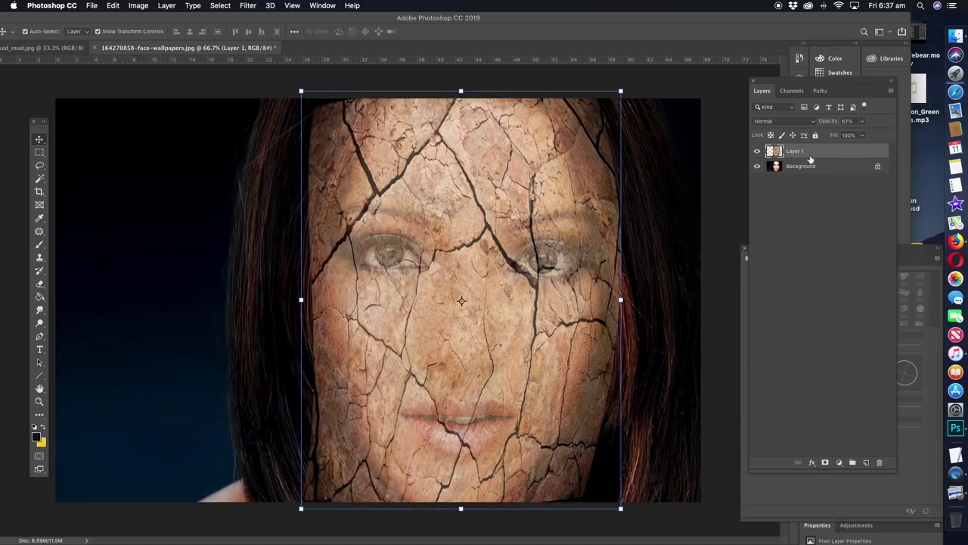
Step: Set Layer 1 to the Multiply blend mode at 100% opacity
left_click_drag(862, 121, 887, 135)
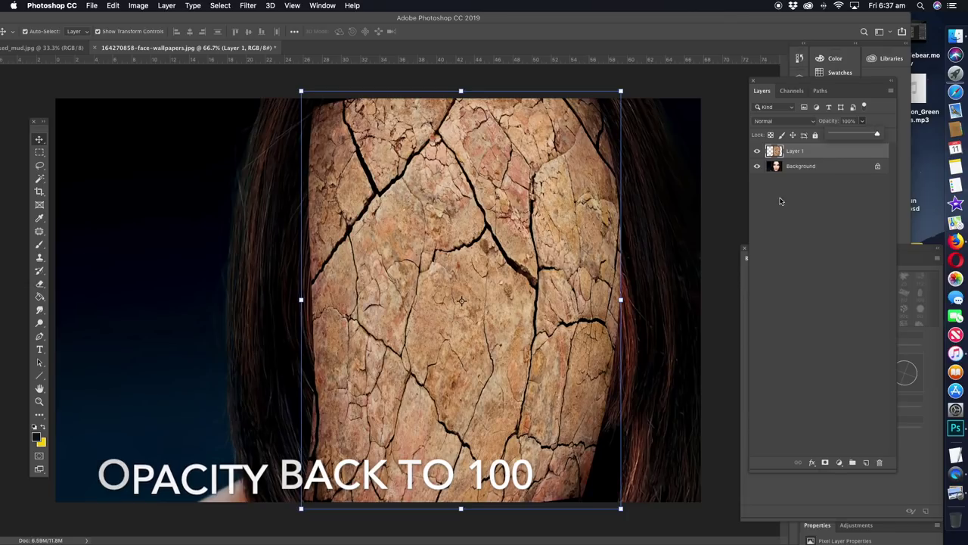
left_click(814, 123)
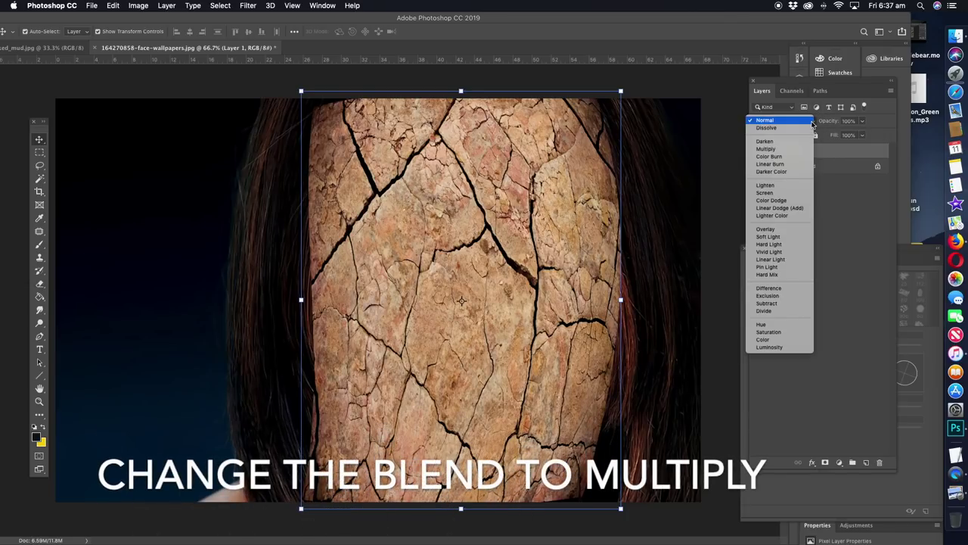
left_click(780, 150)
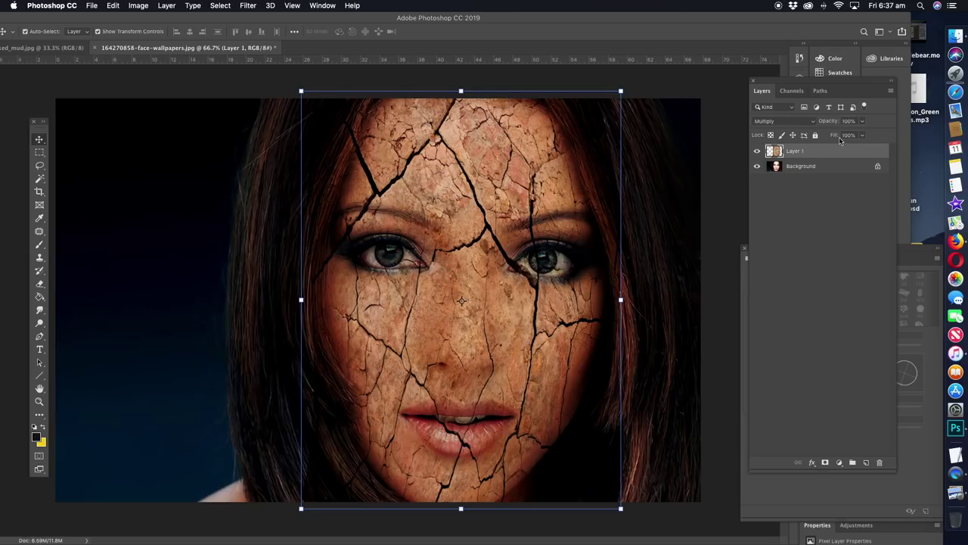
left_click(863, 123)
left_click_drag(856, 136, 855, 136)
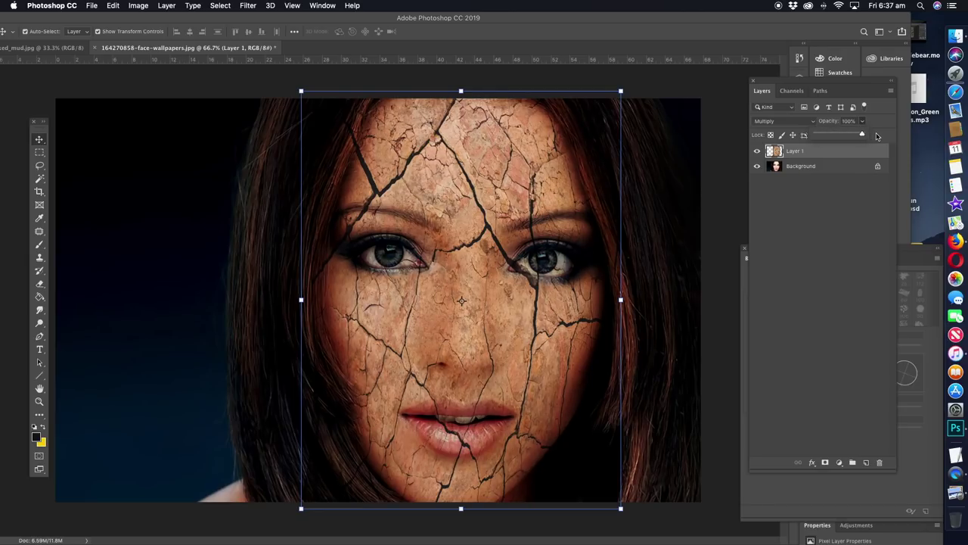
left_click(138, 6)
mouse_move(155, 33)
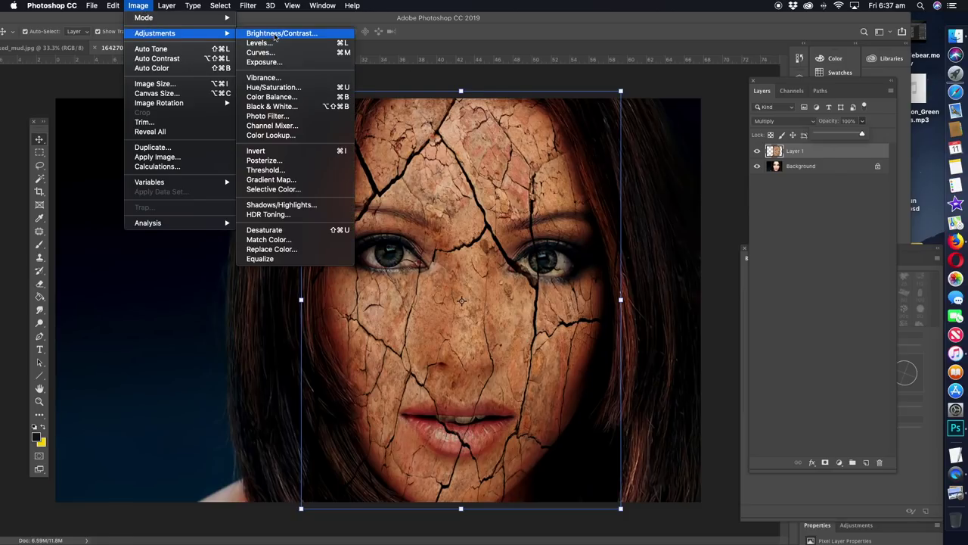
Step: Apply Brightness/Contrast to the mud layer with Brightness 103 and Contrast 24
left_click(275, 34)
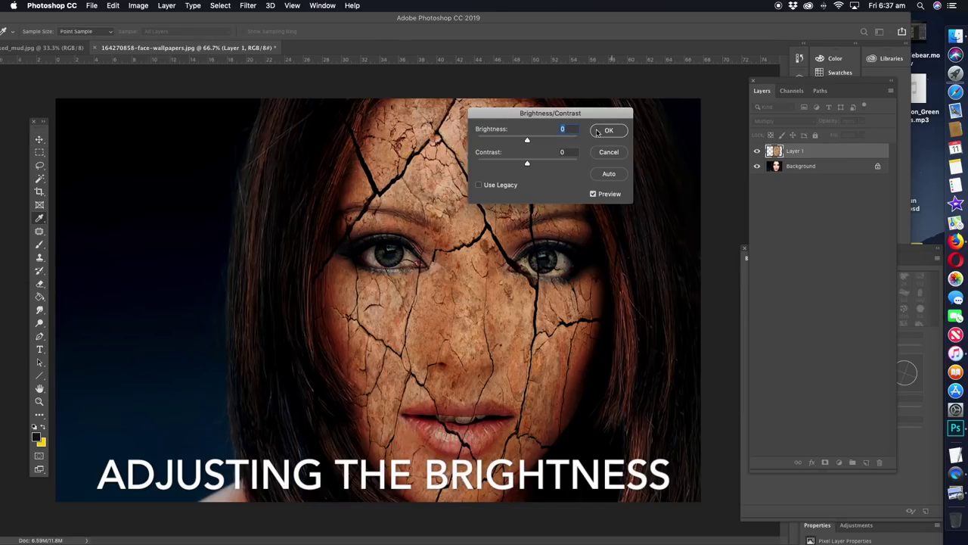
left_click_drag(529, 142, 562, 149)
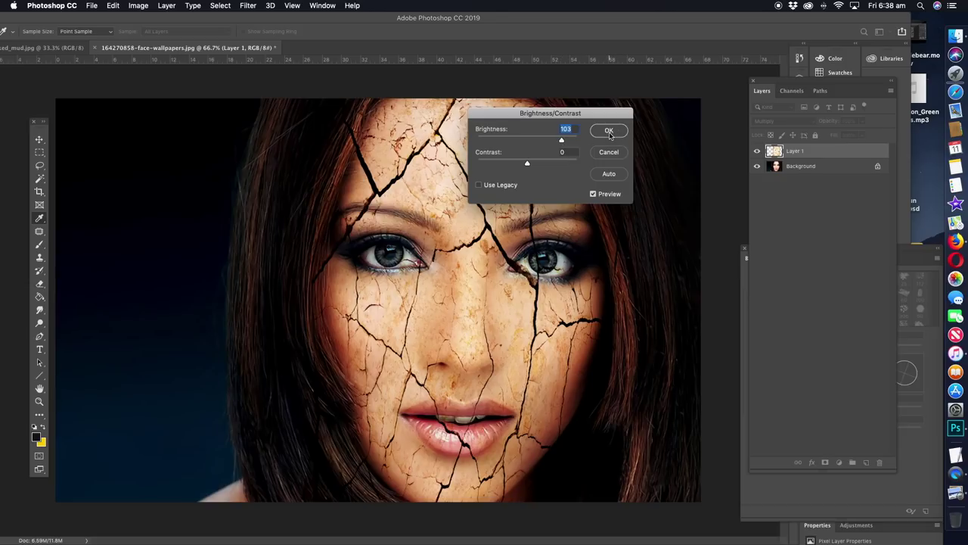
left_click_drag(527, 164, 539, 165)
left_click(609, 130)
key("v")
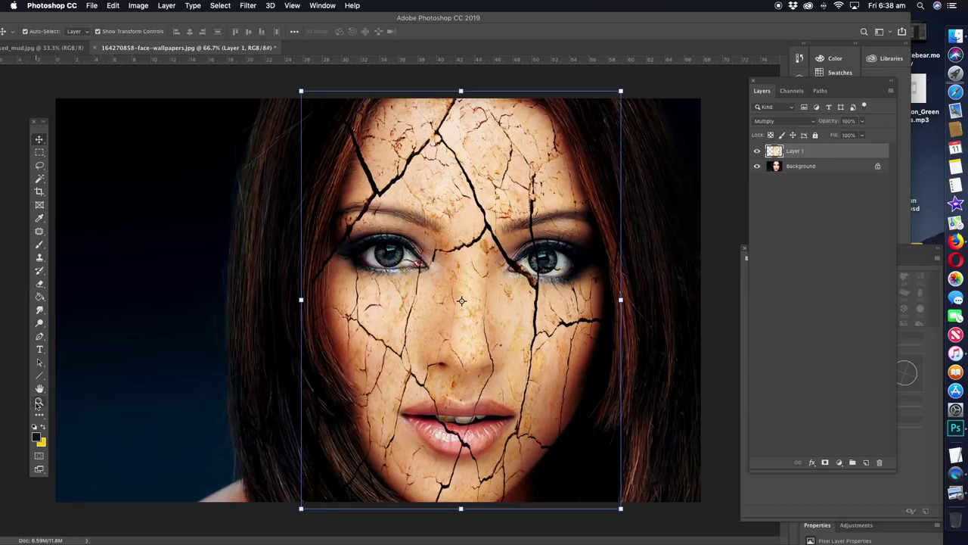
Step: Zoom to 200% on the right eye and set a soft 11 px eraser tip: 46°, 31% roundness, 0% hardness
left_click(39, 401)
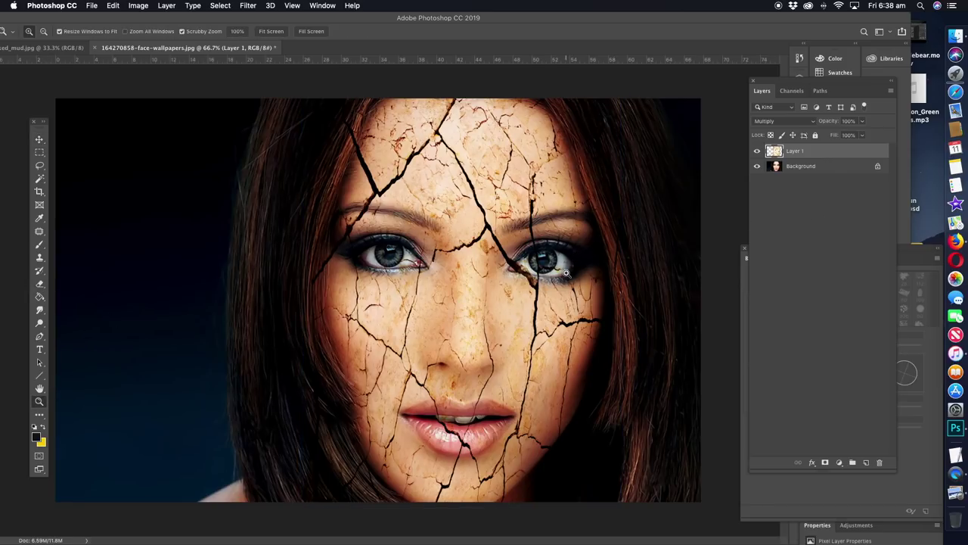
left_click(567, 273)
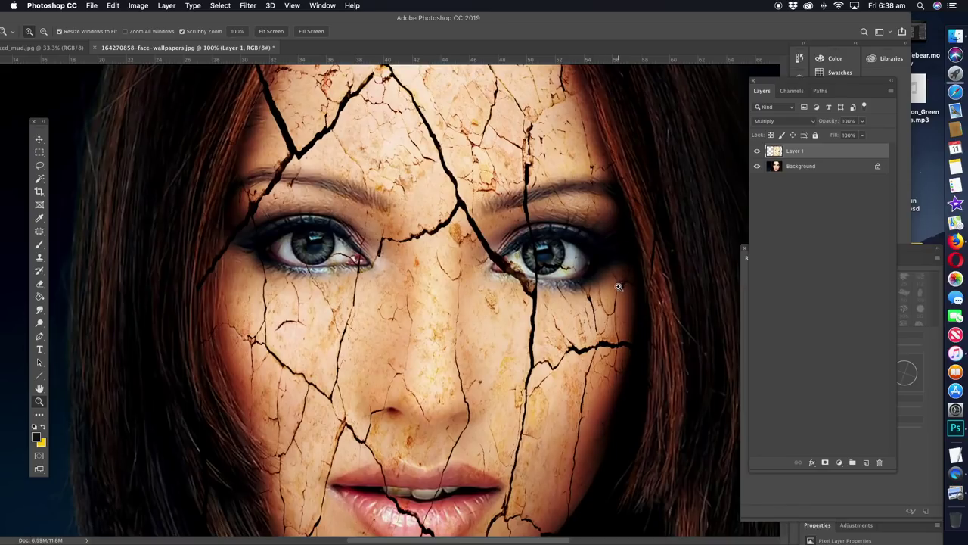
left_click(618, 287)
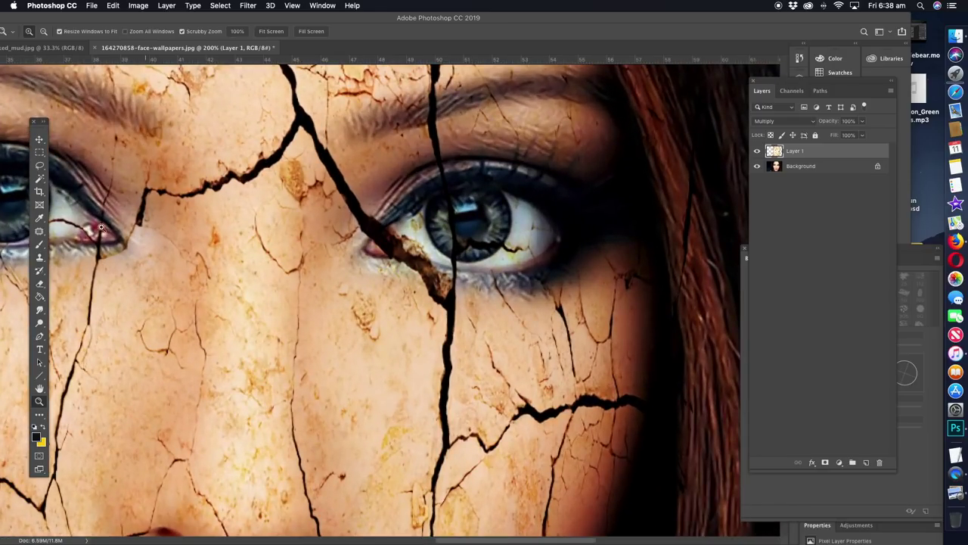
left_click(40, 283)
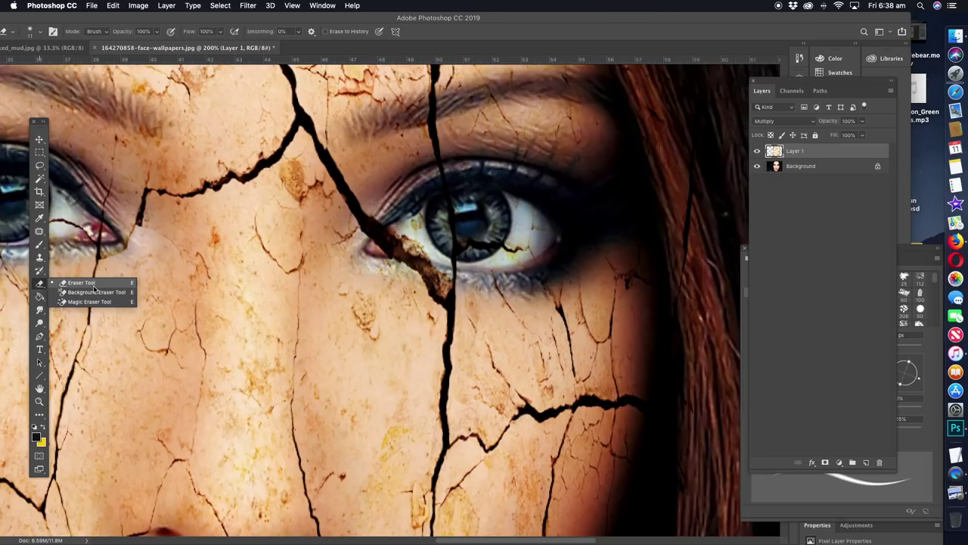
left_click(82, 283)
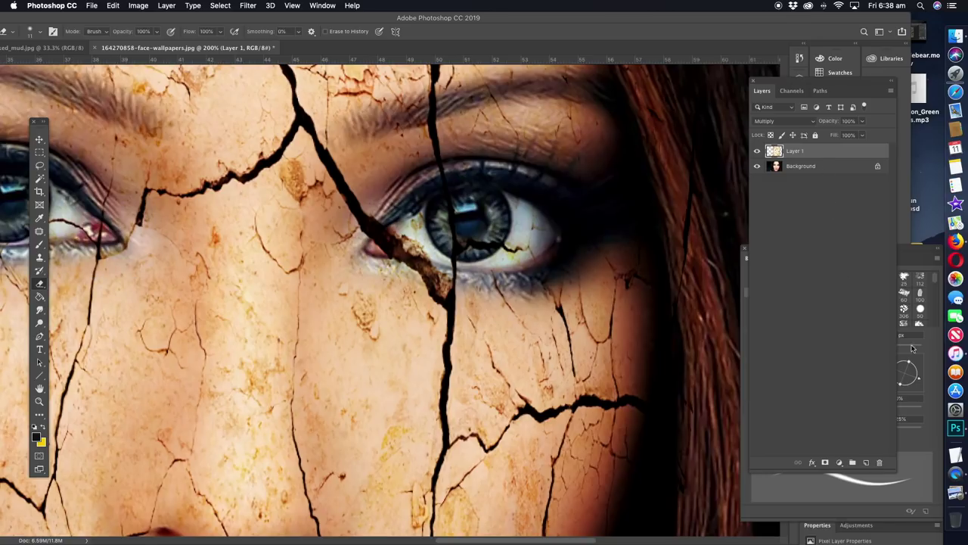
left_click_drag(908, 363, 914, 364)
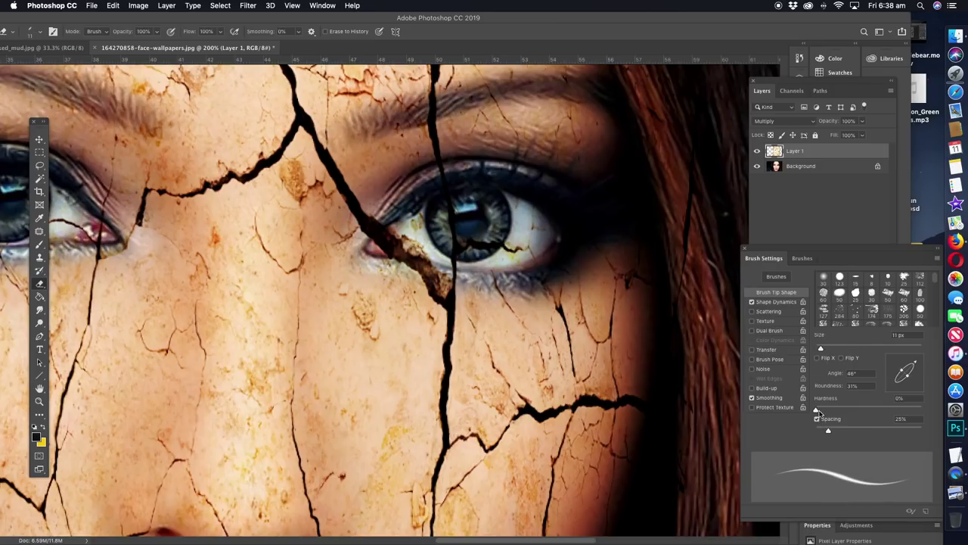
Step: Slightly harden the eraser and erase cracks from the right eye's iris, inner corner and lower white
left_click_drag(816, 411, 833, 411)
left_click_drag(451, 190, 452, 254)
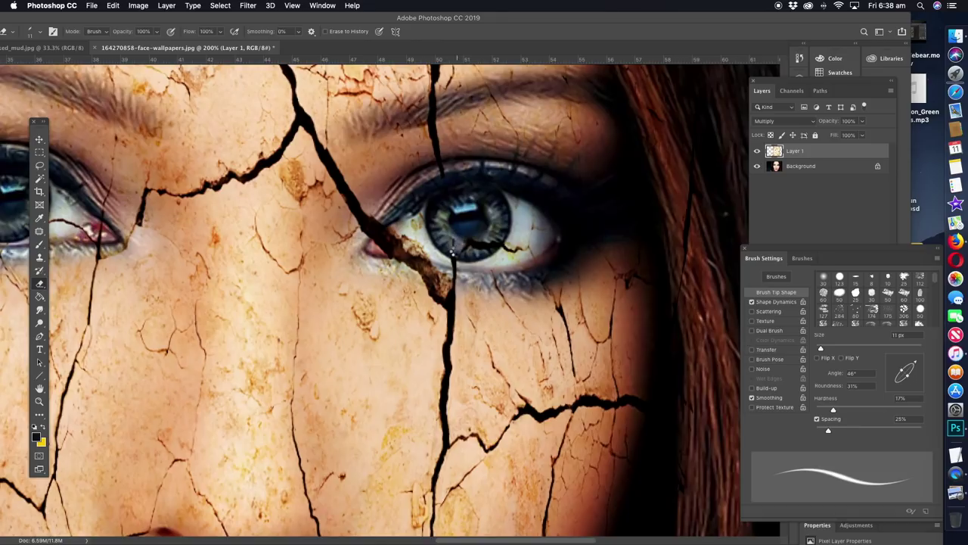
mouse_move(376, 244)
left_mouse_down()
mouse_move(404, 218)
mouse_move(458, 267)
left_mouse_up()
mouse_move(386, 237)
left_mouse_down()
mouse_move(517, 245)
mouse_move(504, 238)
left_mouse_up()
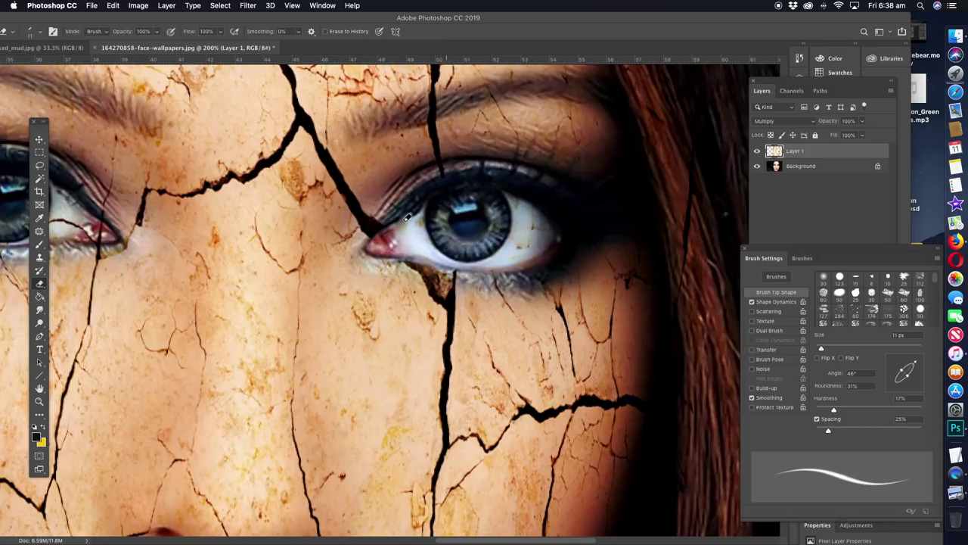
mouse_move(426, 235)
left_mouse_down()
mouse_move(524, 241)
mouse_move(541, 228)
mouse_move(538, 252)
left_mouse_up()
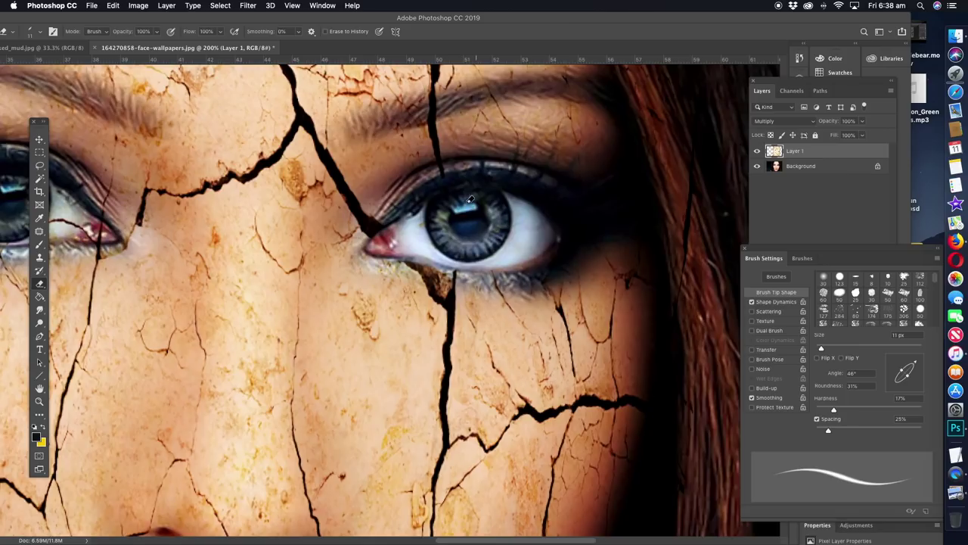
Step: Erase the cracks from the left eye's lower eyelid and eye white
scroll(244, 217, "left", 10)
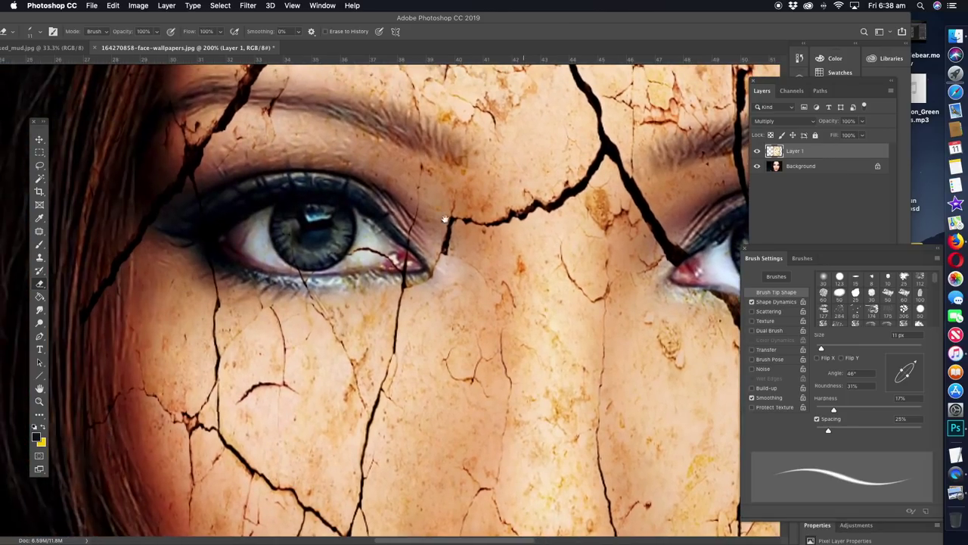
left_click_drag(323, 254, 355, 255)
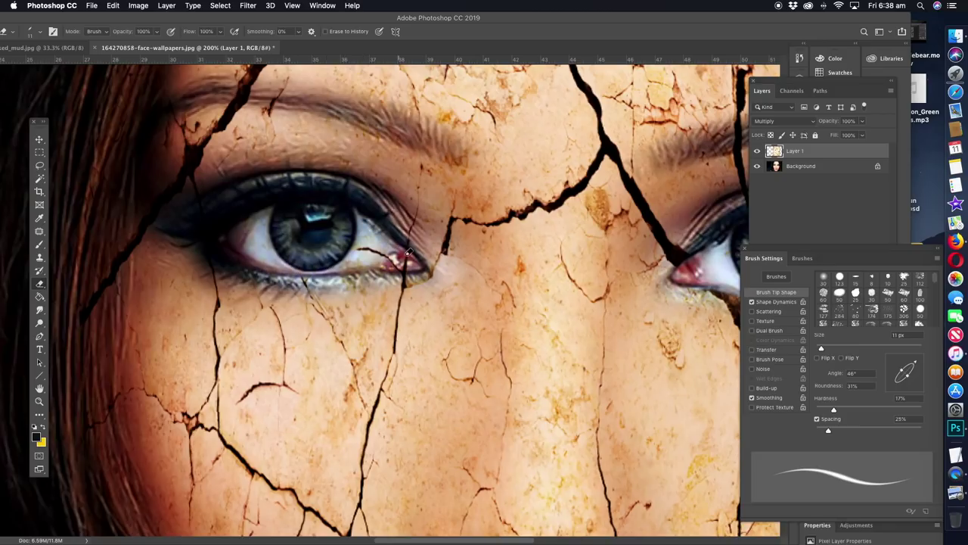
left_click_drag(391, 262, 359, 247)
Step: Move the view down to the mouth and erase the crack on the lower lip
left_click_drag(524, 384, 335, 200)
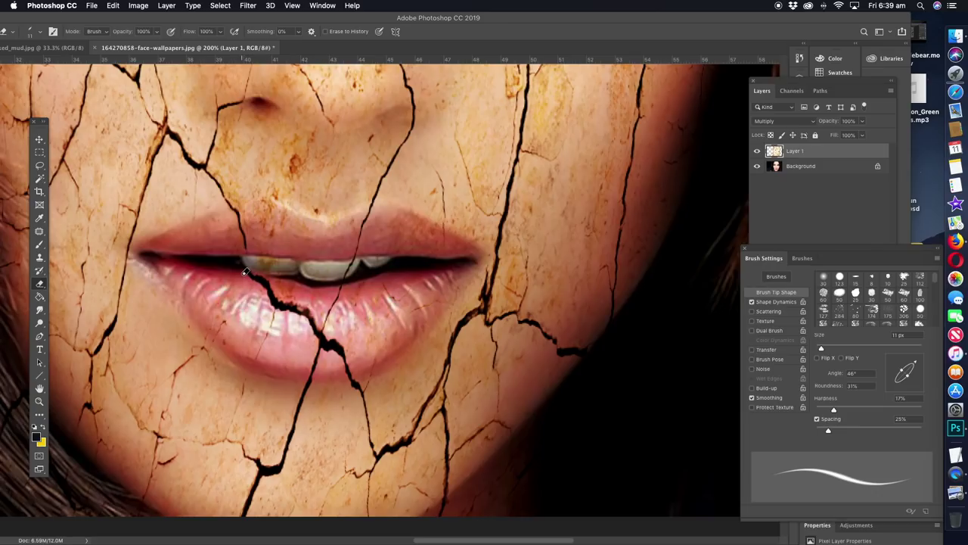
left_click_drag(256, 272, 280, 288)
left_click(40, 403)
Step: Zoom out to see the whole mouth and lasso the lower lip on the mud layer
key("alt")
left_click(447, 313, "alt")
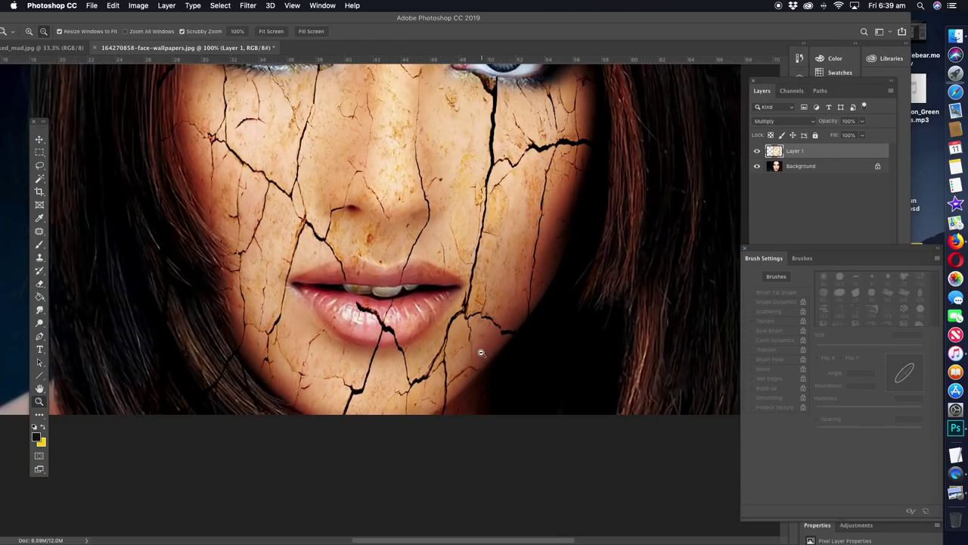
left_click(40, 166)
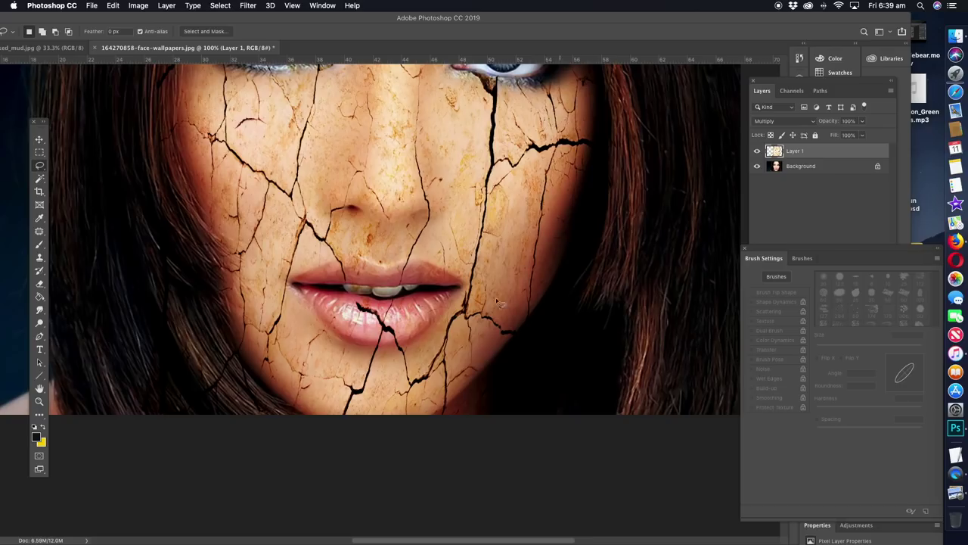
mouse_move(364, 301)
left_mouse_down()
mouse_move(342, 304)
mouse_move(350, 346)
mouse_move(382, 355)
mouse_move(438, 306)
left_mouse_up()
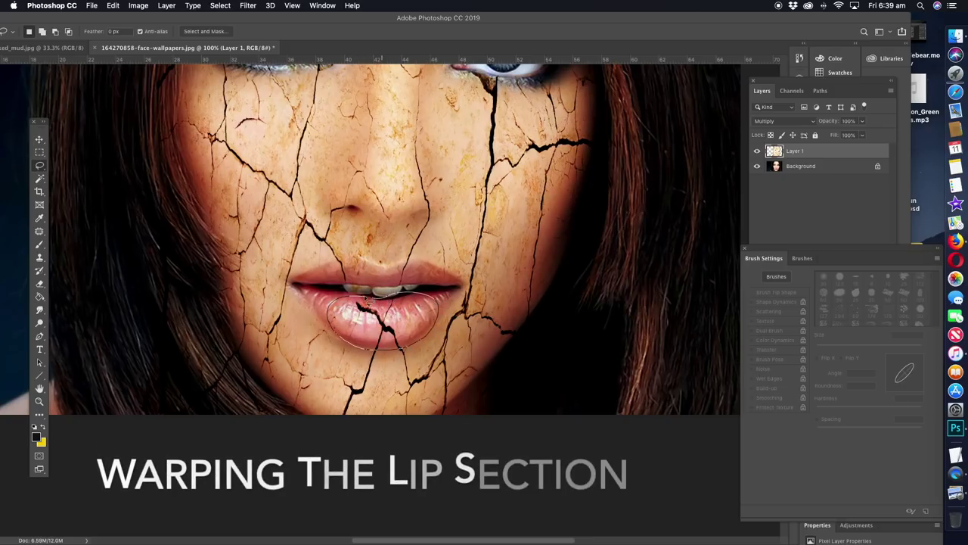
Step: Warp the lip selection so its crack follows the lip's curve, commit it and deselect
left_click(39, 139)
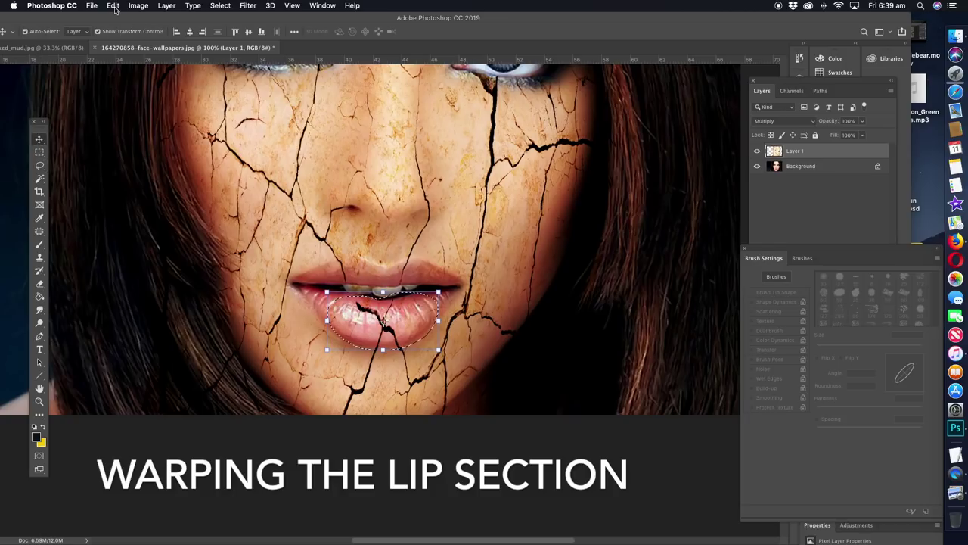
left_click(113, 6)
mouse_move(130, 239)
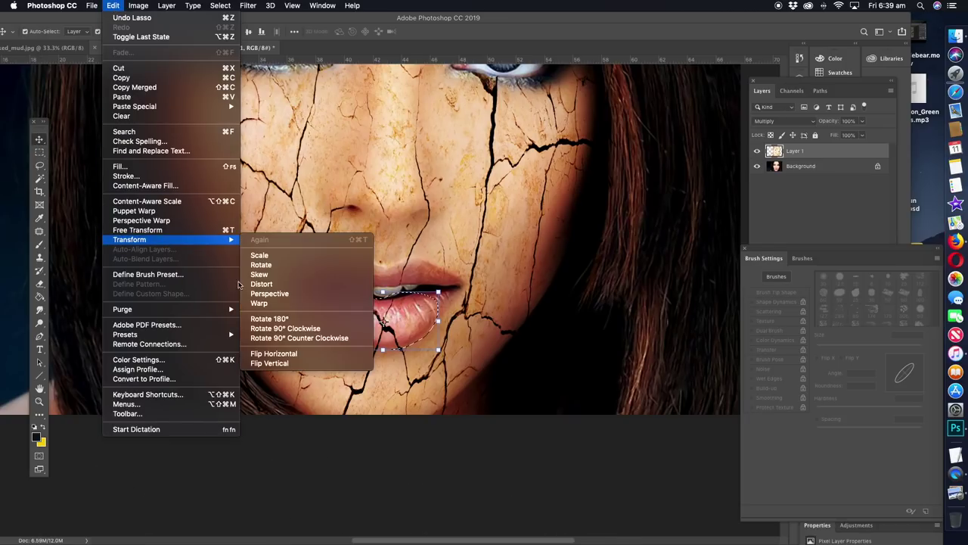
left_click(259, 303)
left_click_drag(388, 330, 392, 318)
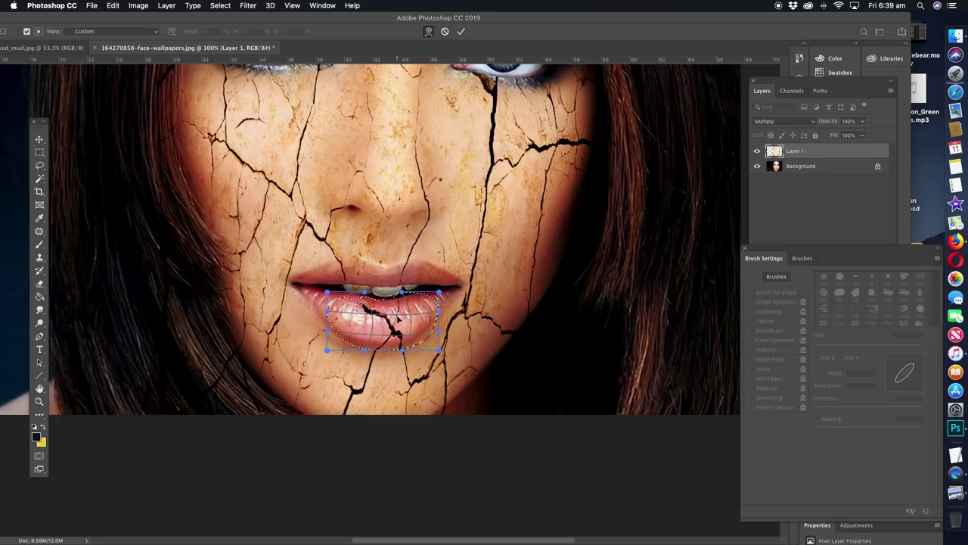
key("Return")
key("ctrl+d")
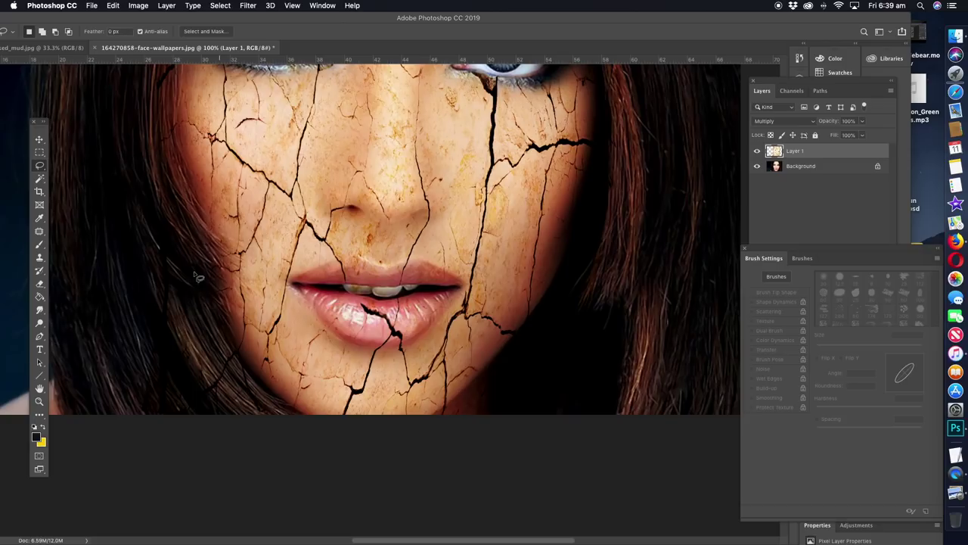
left_click(40, 402)
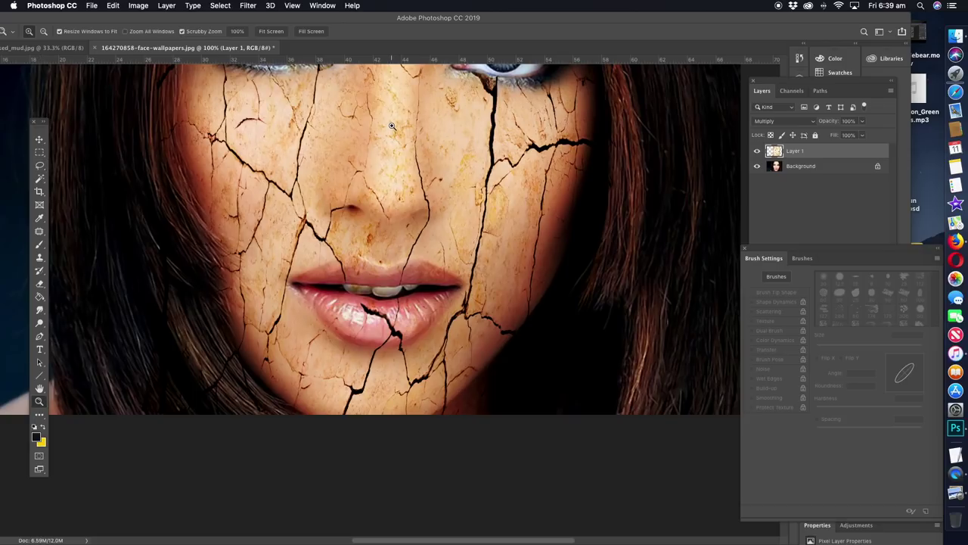
Step: Duplicate the Background layer and move Background copy above Layer 1
left_click_drag(402, 127, 386, 250)
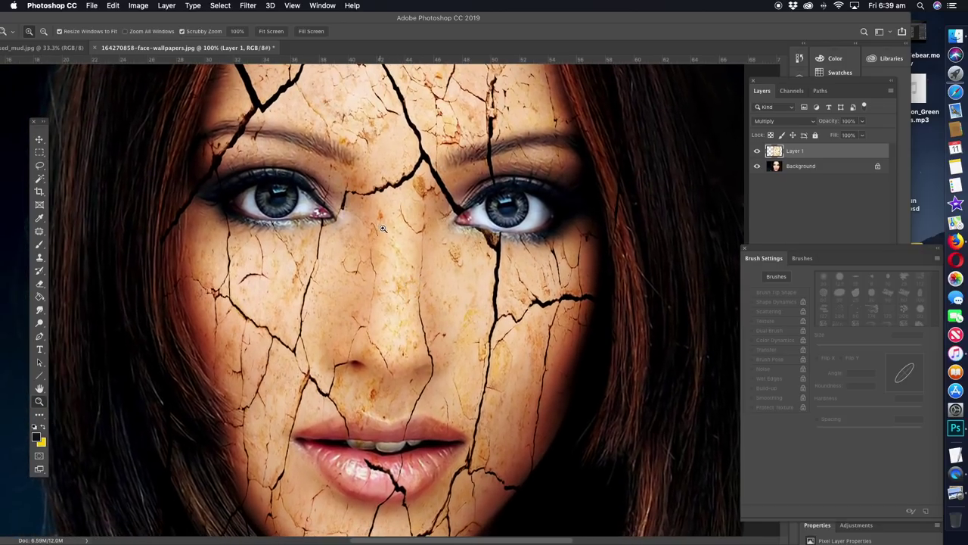
left_click_drag(393, 196, 433, 229)
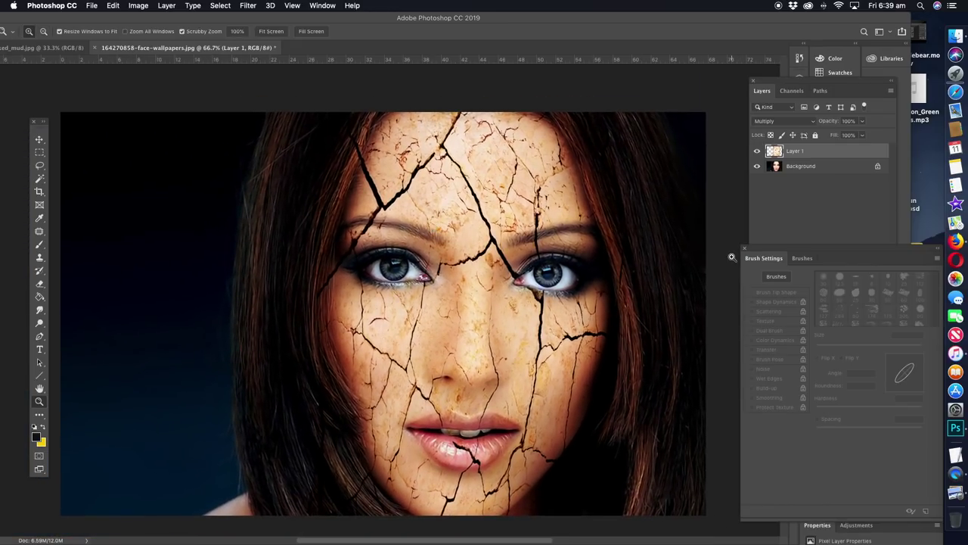
left_click(802, 165)
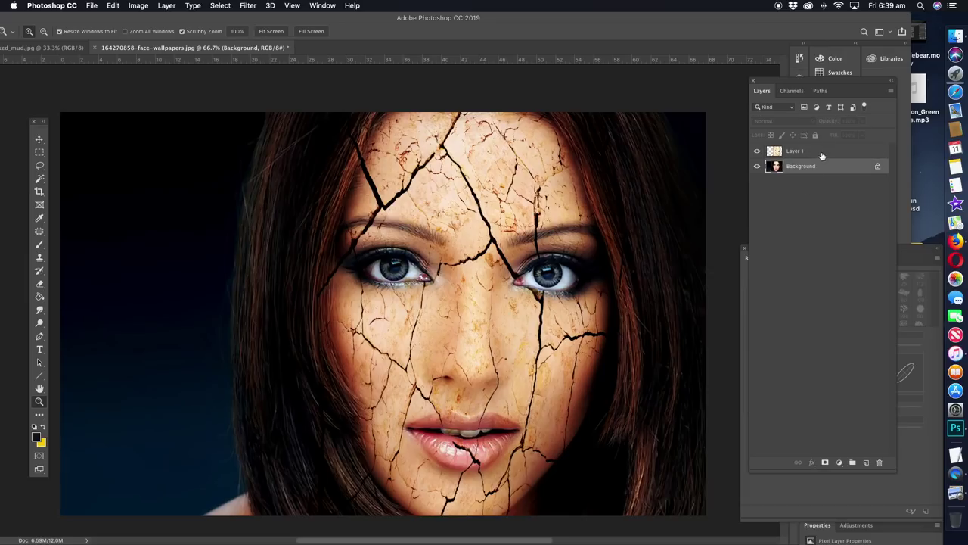
right_click(811, 164)
left_click(832, 185)
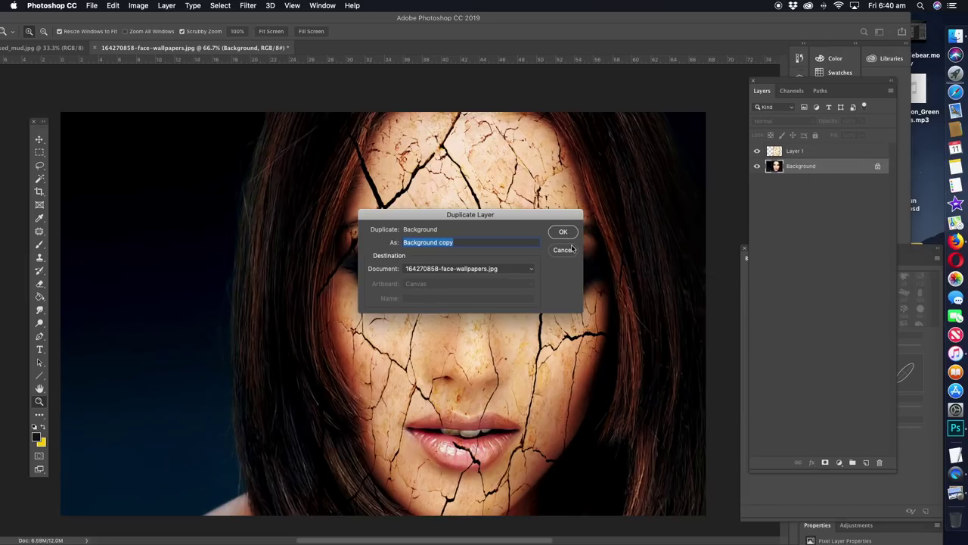
left_click(563, 232)
left_click_drag(805, 166, 796, 150)
left_click_drag(526, 165, 502, 220)
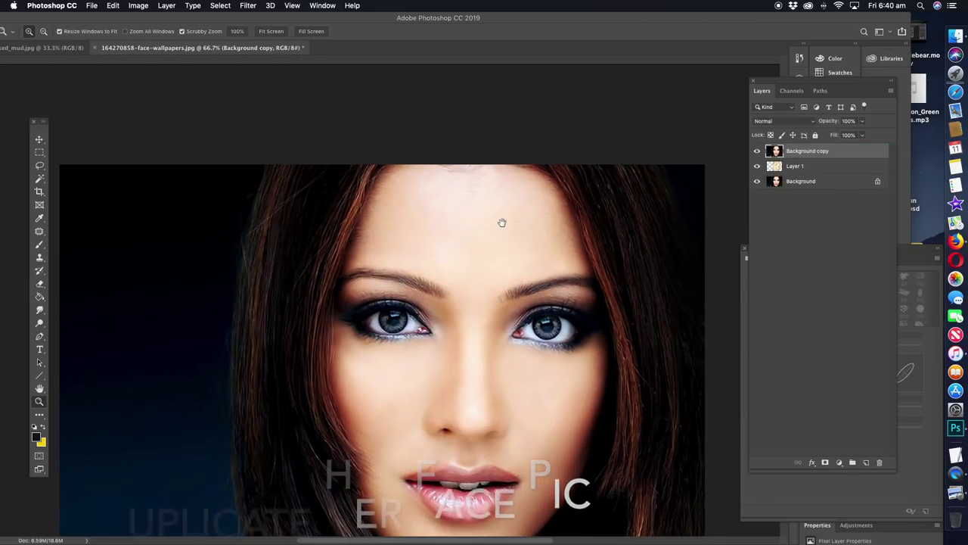
Step: Lasso the face on Background copy and cut it out with Edit > Cut
left_click(41, 165)
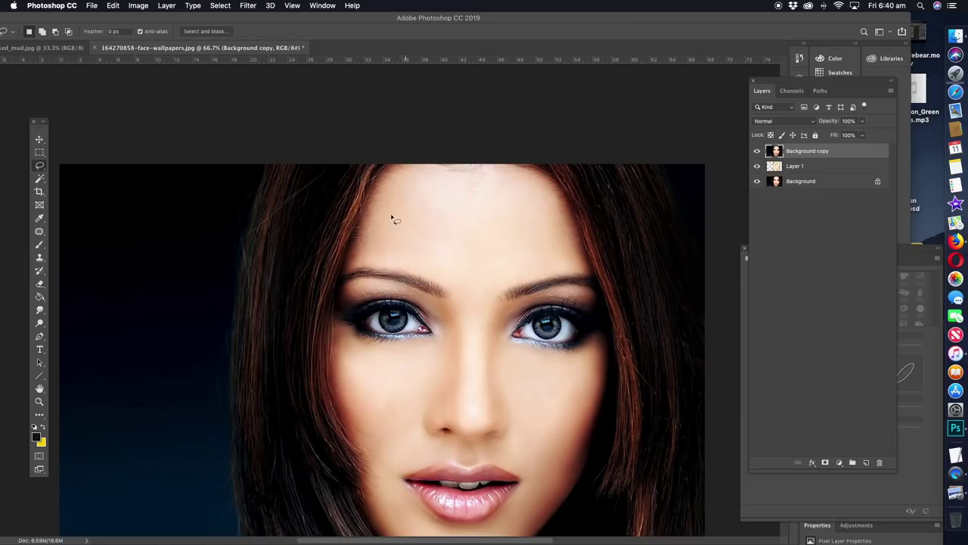
left_click_drag(372, 229, 583, 290)
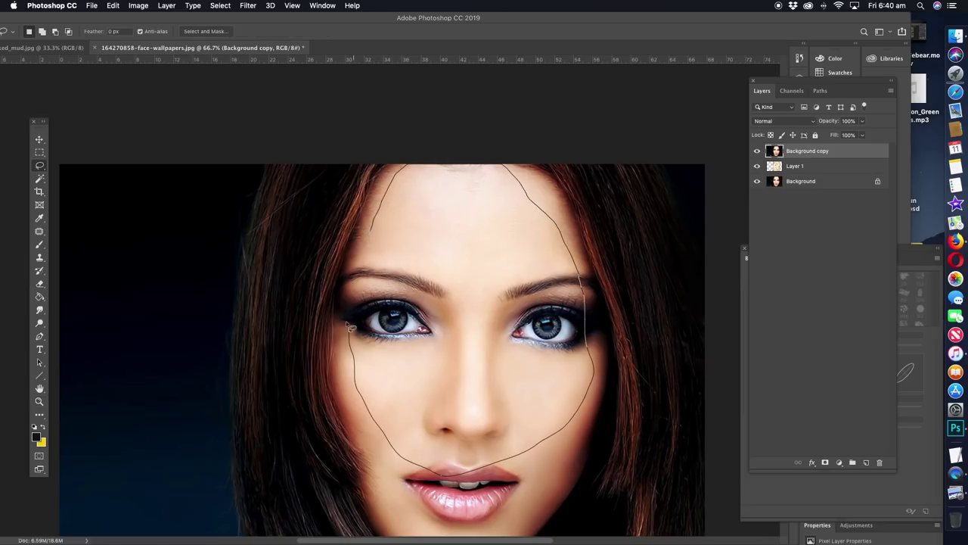
left_click_drag(581, 409, 369, 231)
left_click(113, 6)
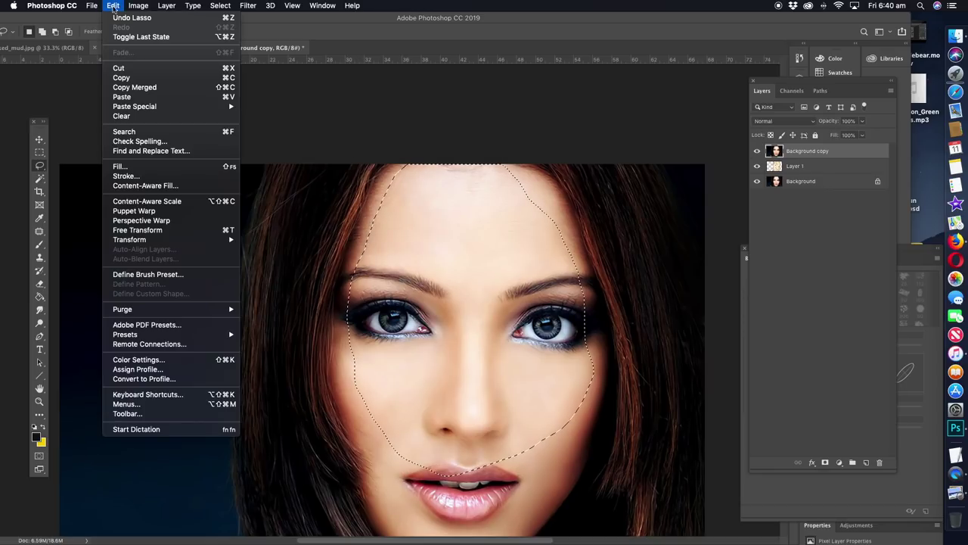
left_click(159, 67)
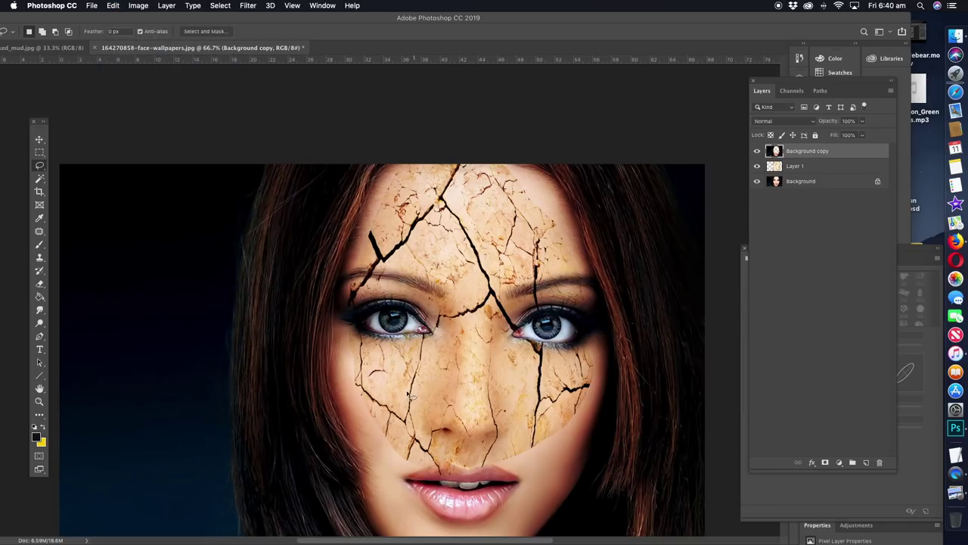
Step: Lasso the lower face along the jaw and remove it from Background copy
scroll(409, 390, "down", 3)
left_click_drag(335, 253, 485, 439)
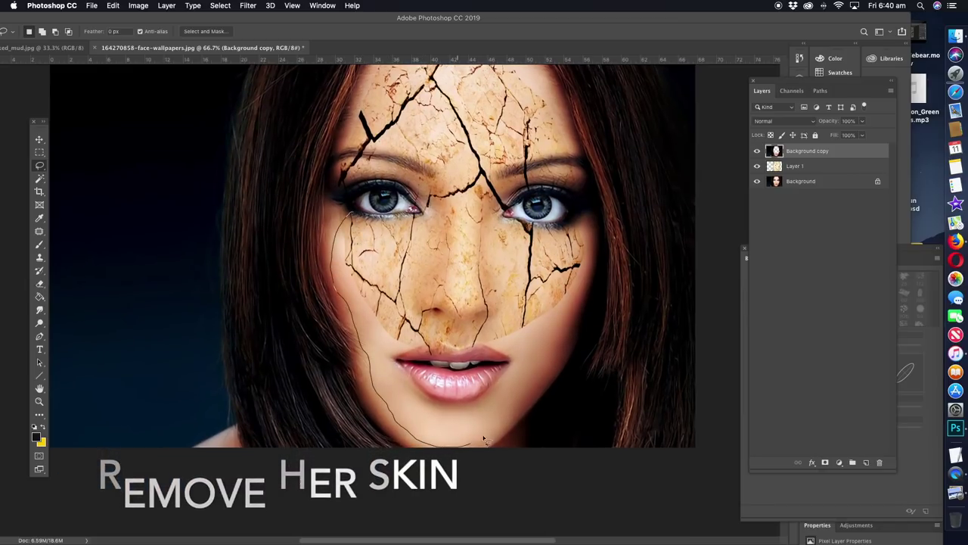
left_click_drag(485, 439, 433, 157)
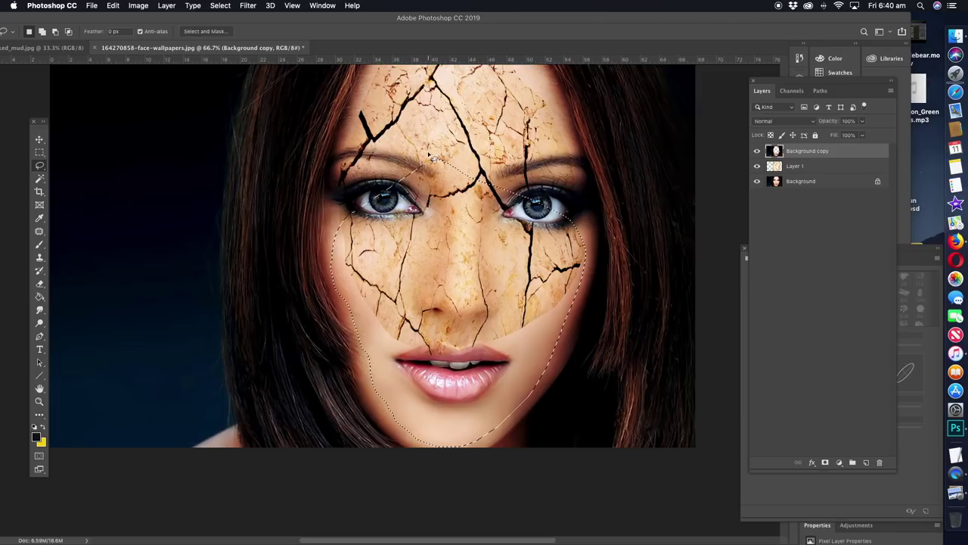
key("super+x")
left_click(39, 403)
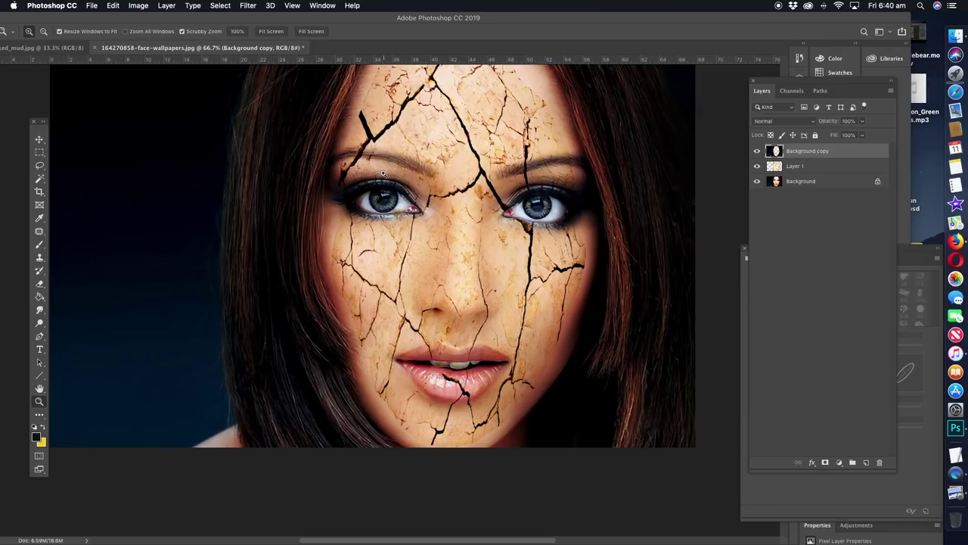
left_click(353, 144)
Step: Zoom to 200% on the forehead hairline and make a test eraser mark
left_click(362, 112)
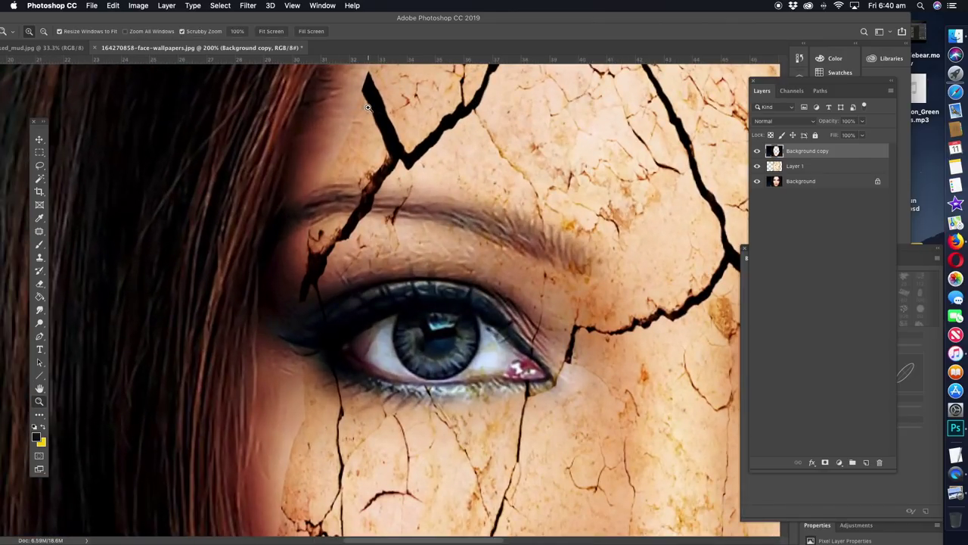
left_click(355, 264)
left_click_drag(355, 265, 343, 318)
key("super+r")
left_click(40, 283)
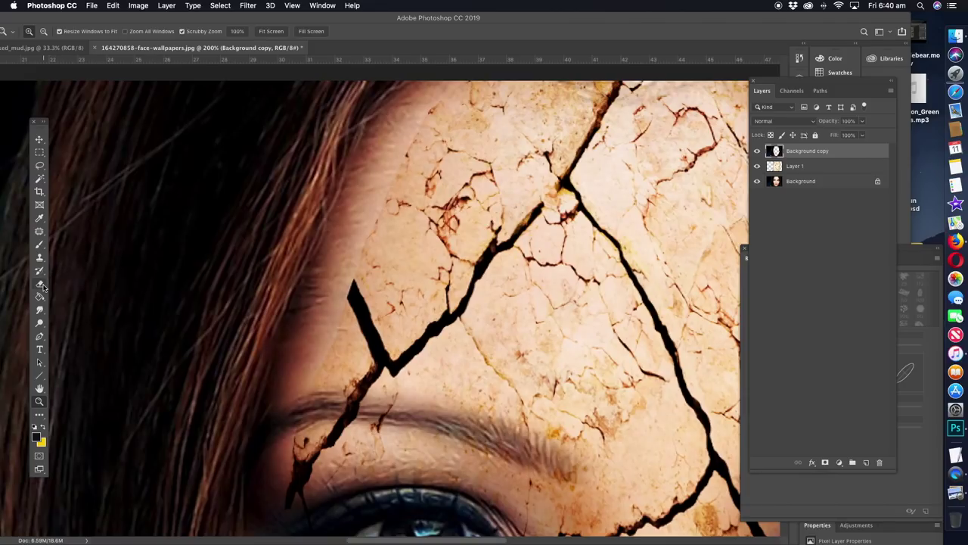
left_click_drag(339, 259, 338, 276)
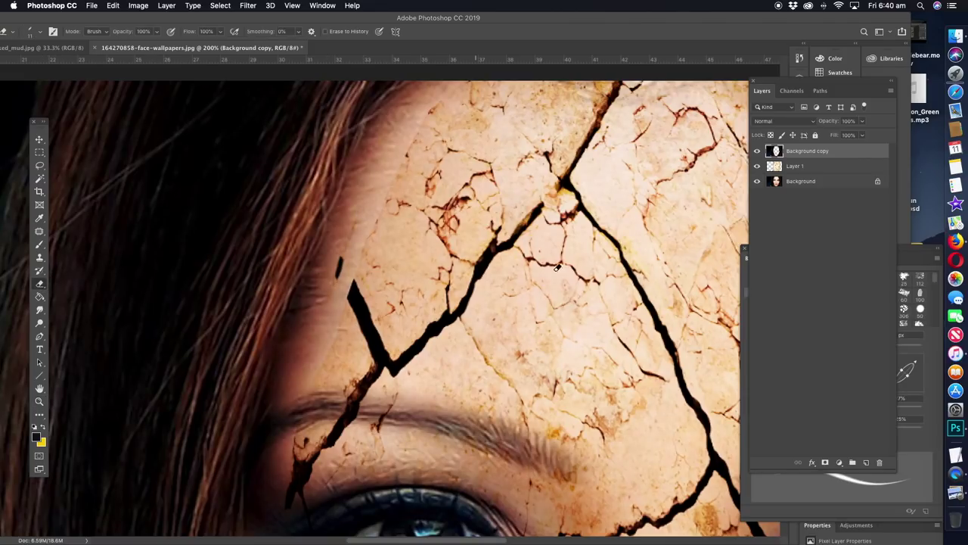
Step: Set a round, fully soft 25 px eraser and erase cracks up the left forehead edge
left_click(930, 373)
left_click_drag(904, 372, 896, 364)
left_click_drag(827, 348, 830, 349)
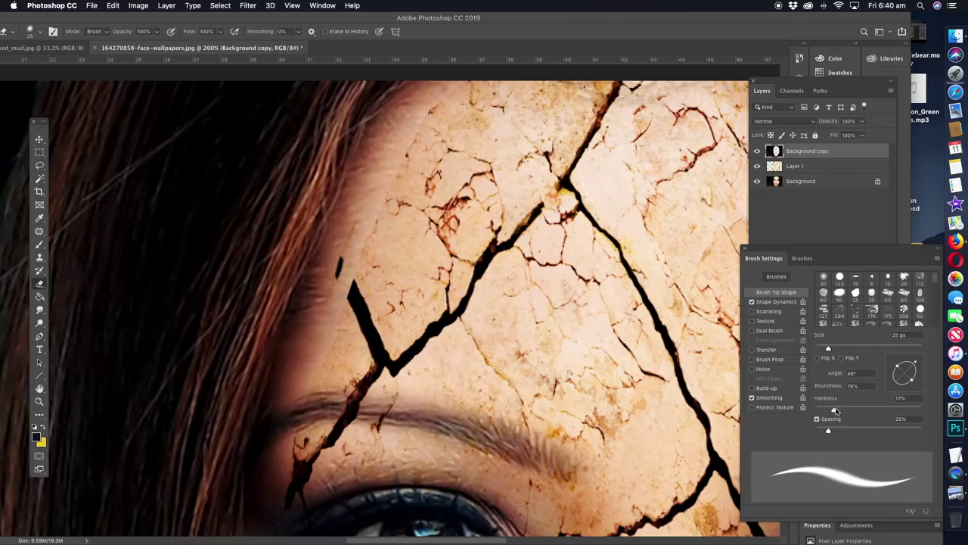
left_click_drag(834, 411, 790, 411)
left_click_drag(364, 221, 360, 195)
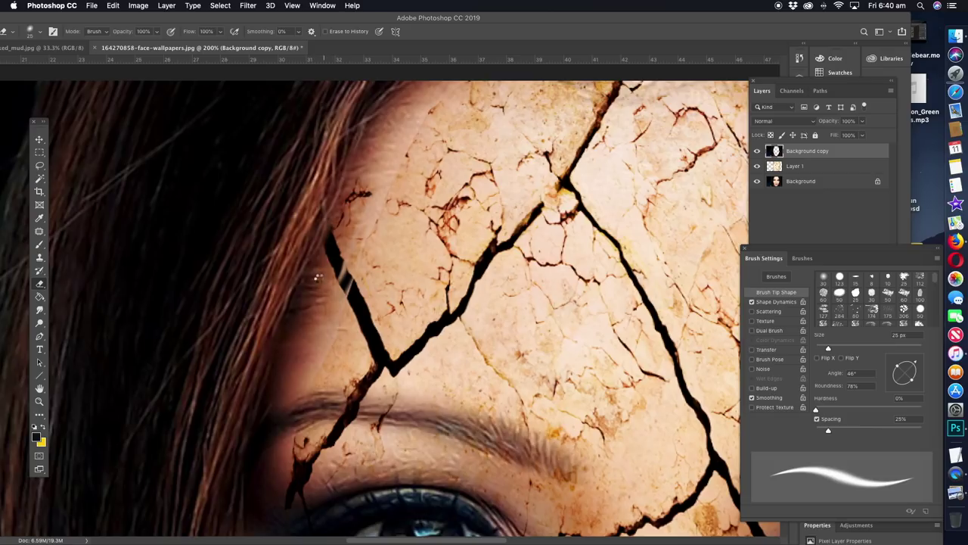
left_click_drag(281, 424, 416, 121)
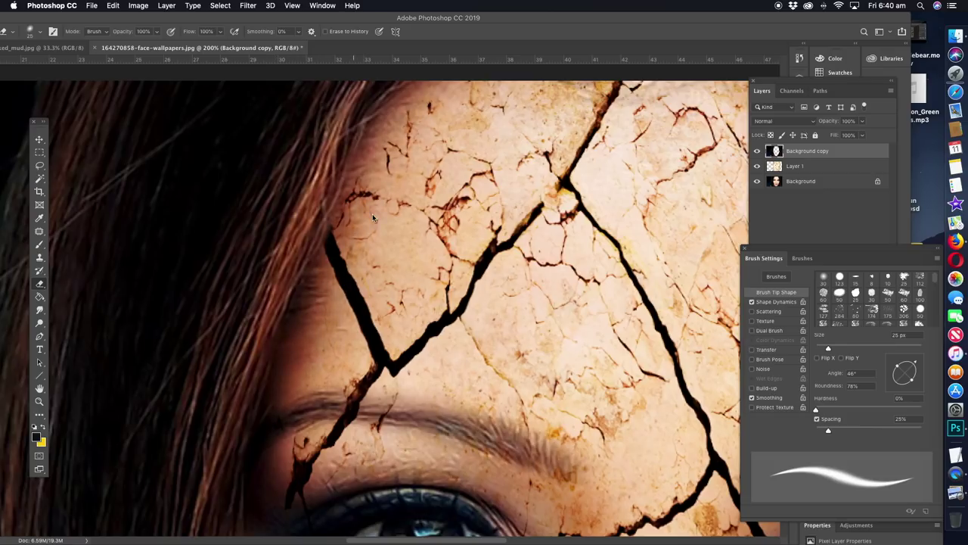
left_click_drag(417, 121, 316, 290)
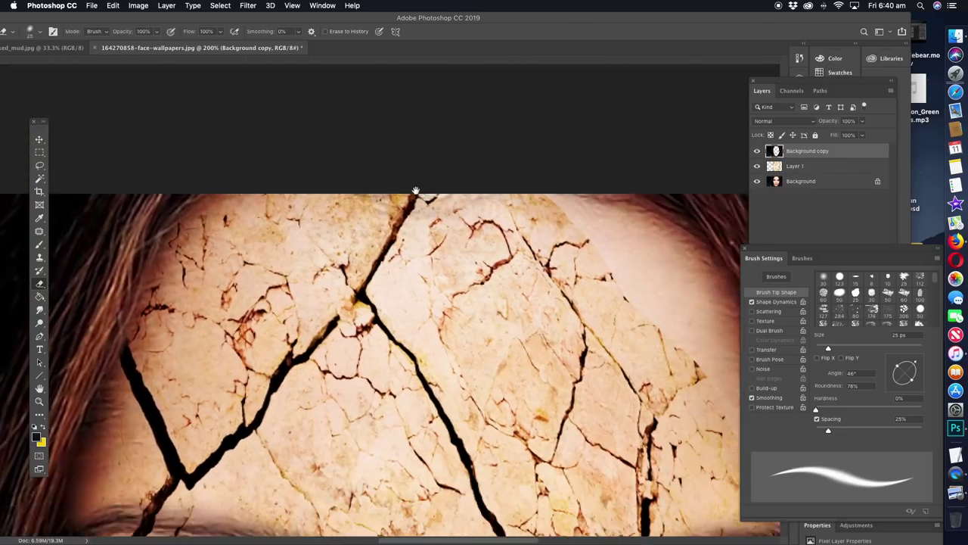
left_click_drag(530, 292, 299, 161)
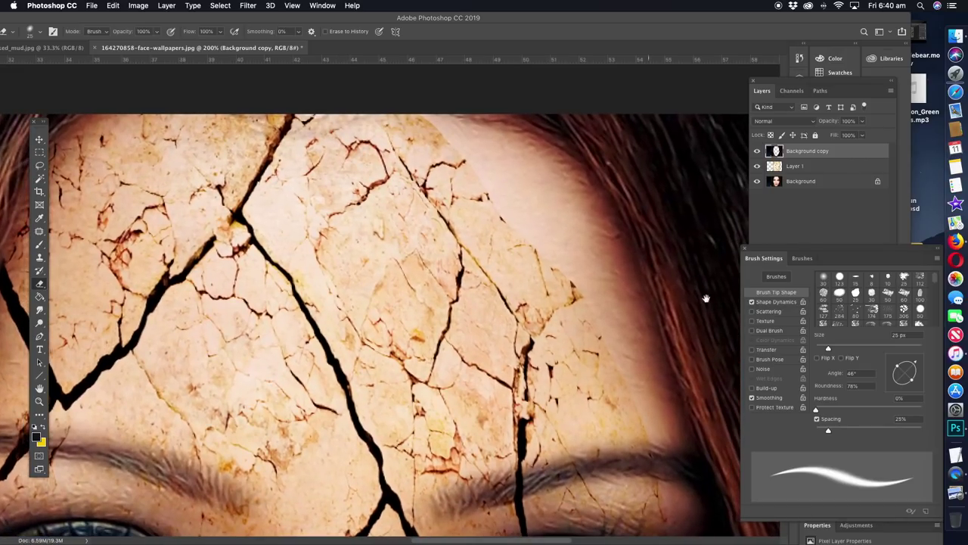
Step: Enlarge the eraser to 66 px and erase along the right forehead hairline
left_click(852, 348)
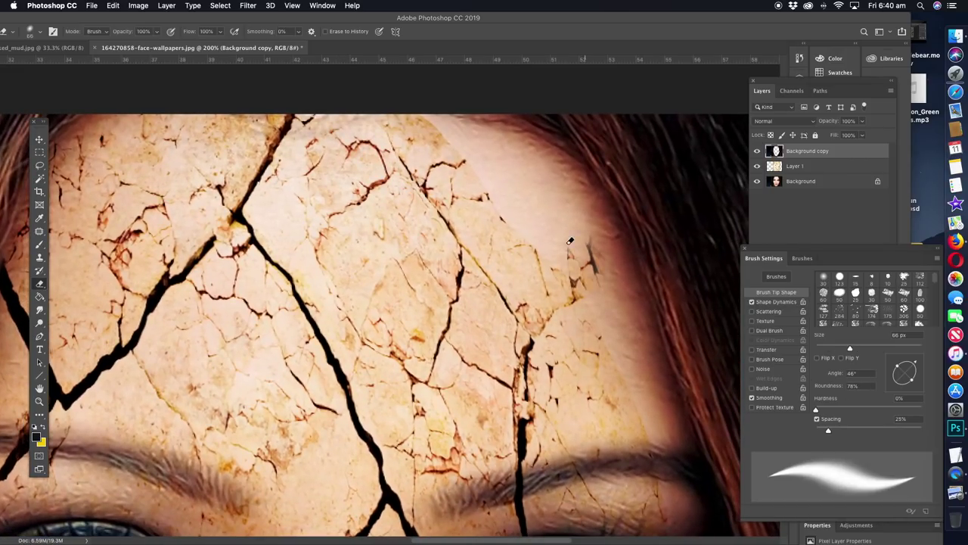
mouse_move(590, 196)
left_mouse_down()
mouse_move(602, 291)
mouse_move(582, 176)
left_mouse_up()
left_click_drag(634, 318, 650, 431)
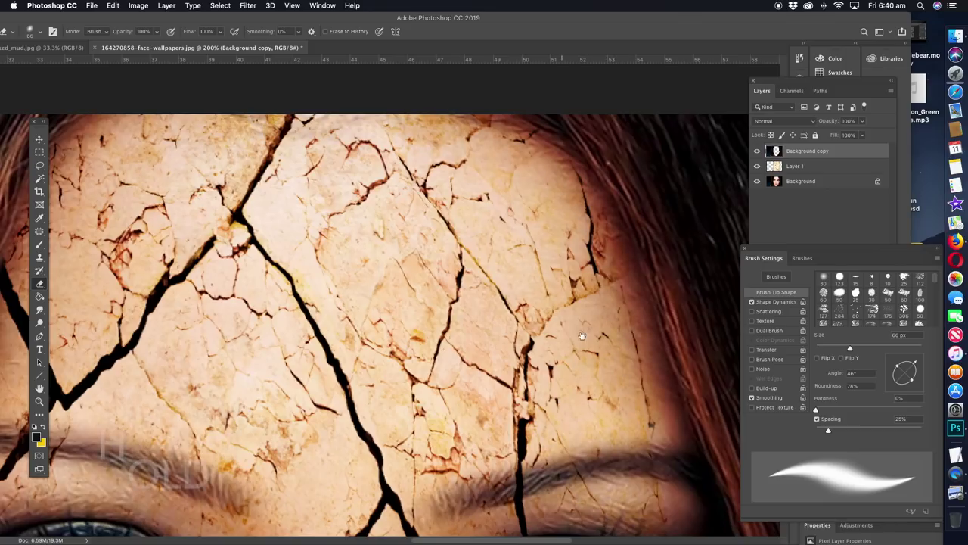
left_click_drag(438, 133, 299, 174)
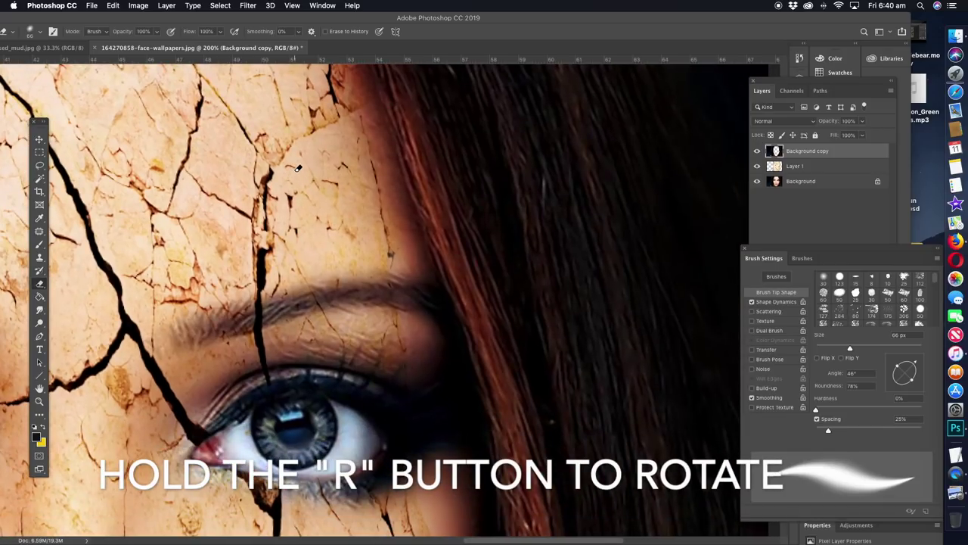
Step: Rotate the canvas sideways and erase the top layer above the eye toward the hairline
key("r")
left_click_drag(470, 186, 215, 232)
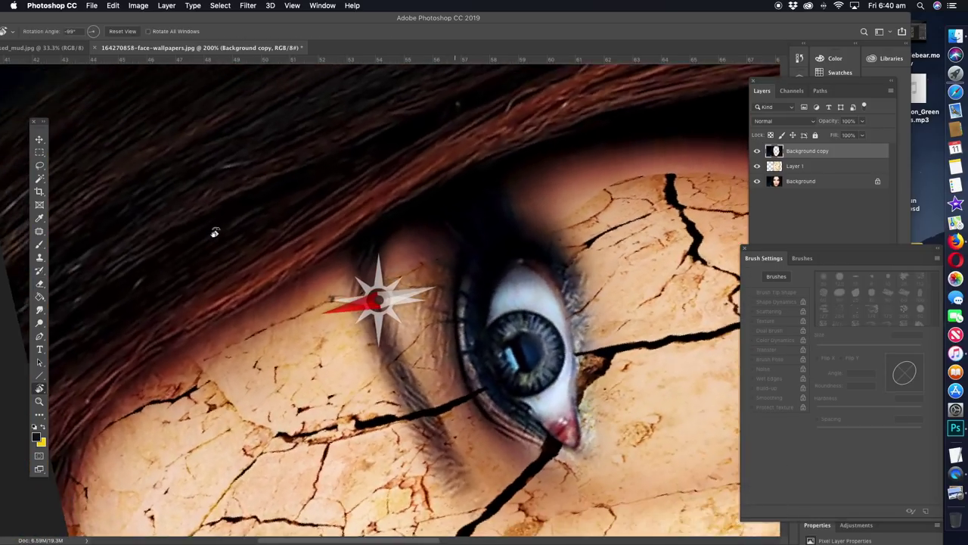
key("e")
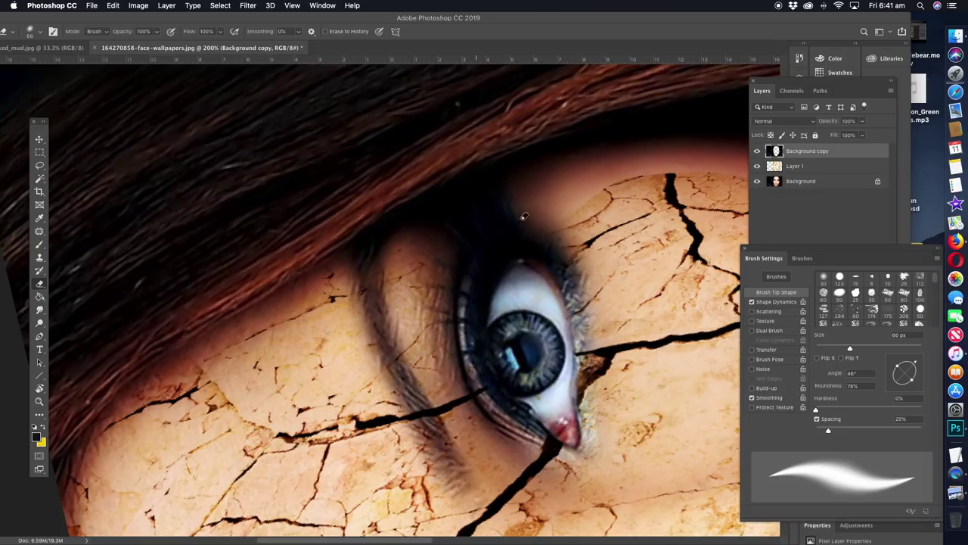
left_click_drag(589, 189, 543, 182)
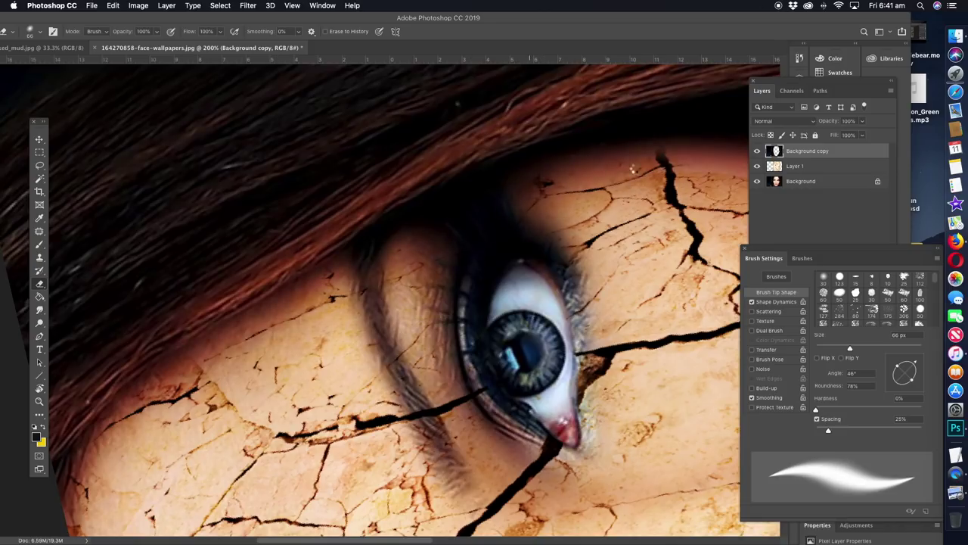
left_click_drag(666, 174, 281, 245)
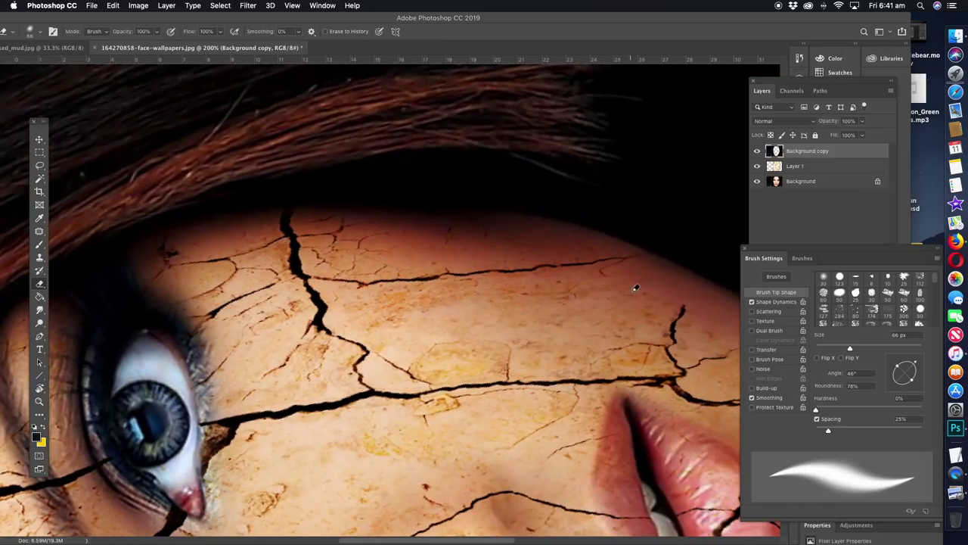
Step: Rotate the view further and erase cracks along the face edge above the lips
key("r")
left_click_drag(636, 288, 345, 199)
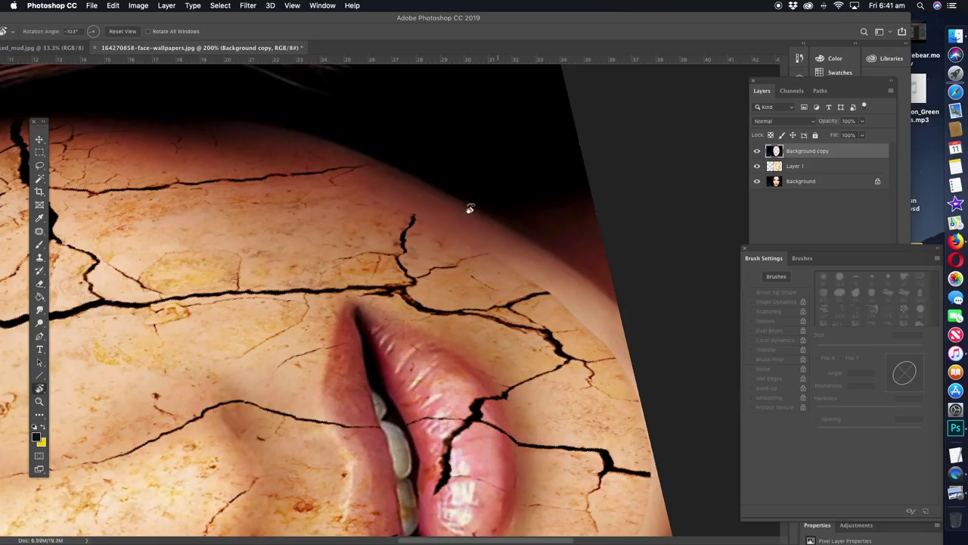
left_click_drag(470, 208, 404, 199)
key("e")
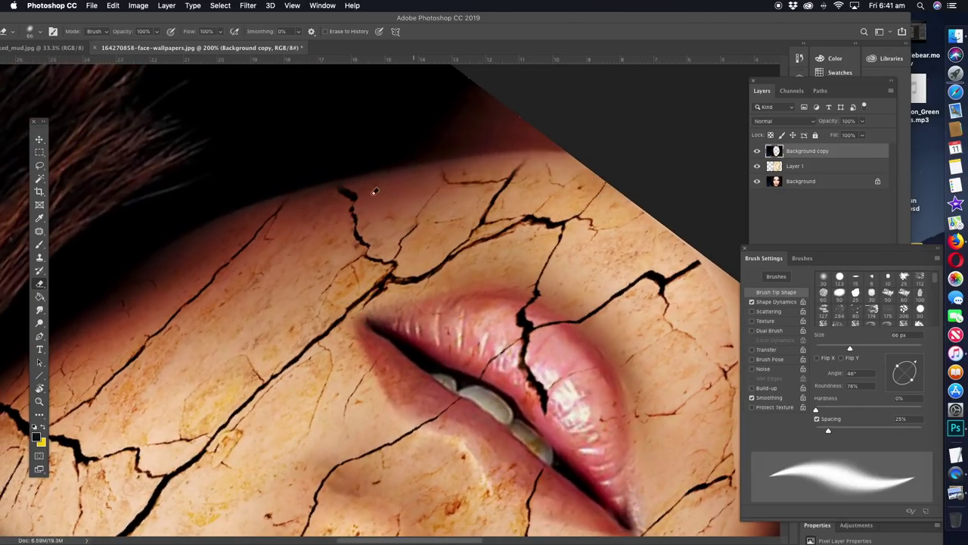
left_click_drag(412, 177, 630, 175)
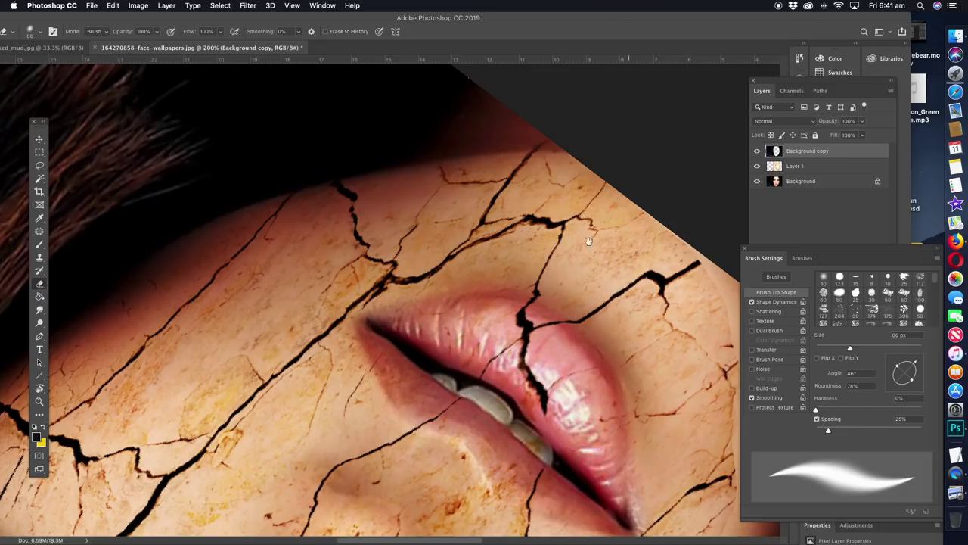
left_click_drag(602, 248, 380, 216)
Step: Rotate around the lips and erase cracks near the face edge and upper hairline
key("r")
left_click_drag(316, 232, 413, 212)
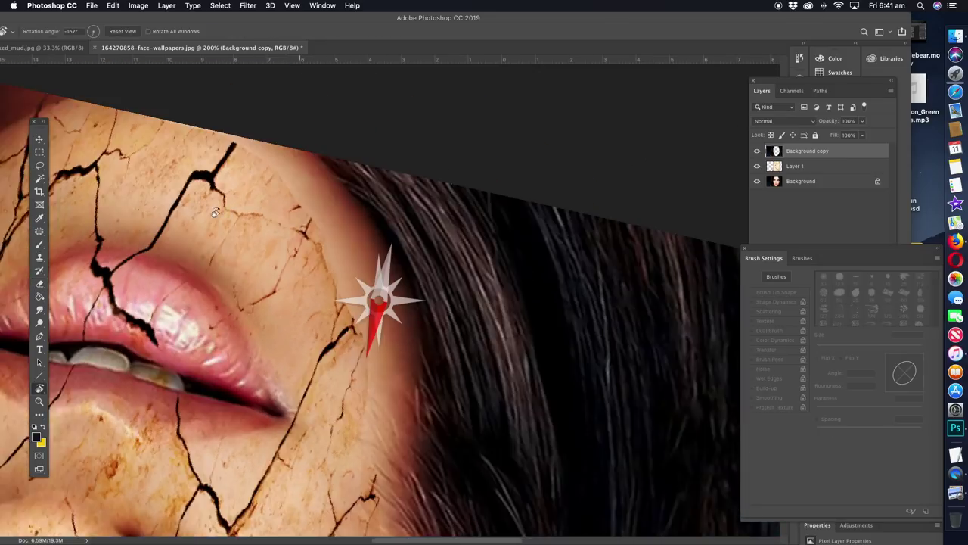
scroll(414, 212, "down", 5)
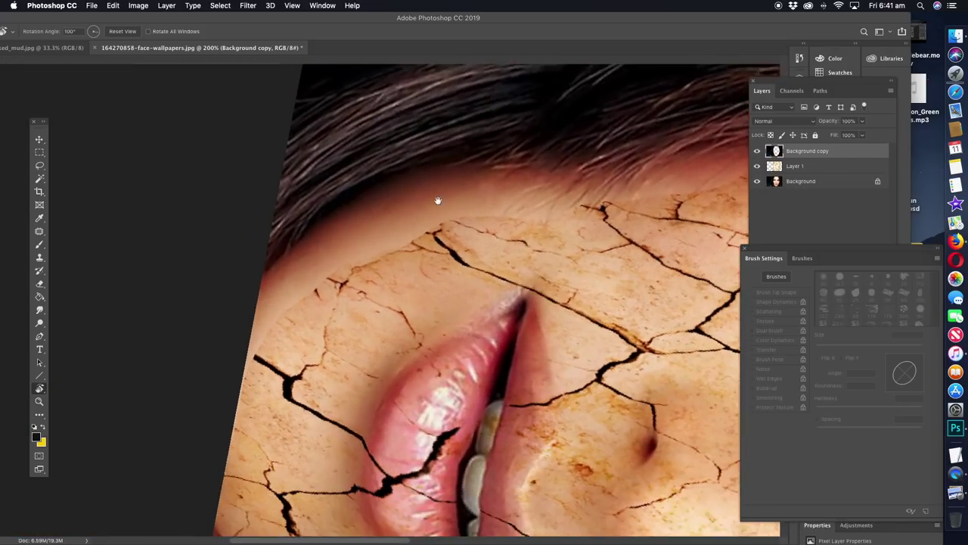
scroll(438, 205, "down", 3)
mouse_move(454, 162)
left_mouse_down()
mouse_move(249, 276)
mouse_move(453, 153)
left_mouse_up()
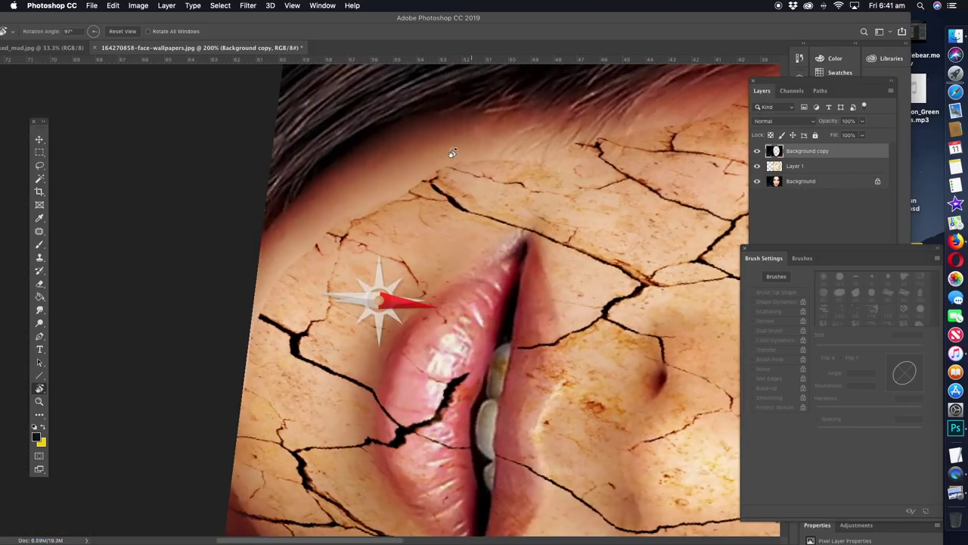
left_click(40, 284)
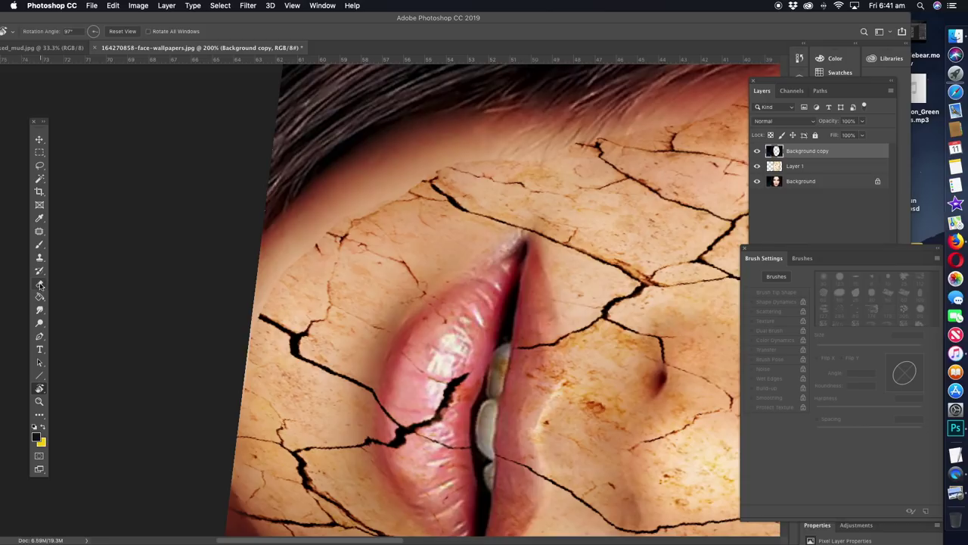
mouse_move(475, 126)
left_mouse_down()
mouse_move(258, 317)
mouse_move(424, 151)
mouse_move(564, 147)
mouse_move(255, 223)
mouse_move(191, 219)
mouse_move(401, 168)
mouse_move(341, 174)
mouse_move(187, 219)
left_mouse_up()
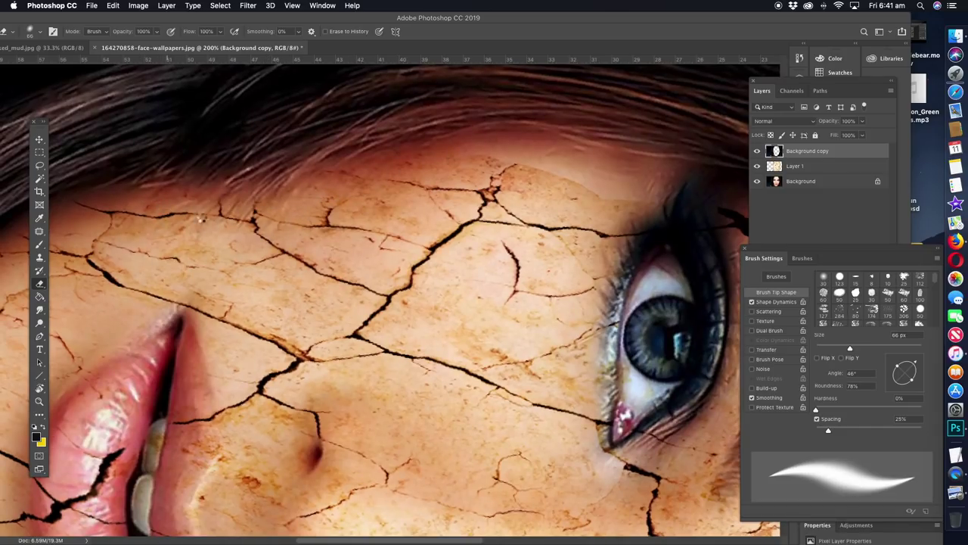
mouse_move(416, 163)
left_mouse_down()
mouse_move(522, 142)
mouse_move(667, 179)
left_mouse_up()
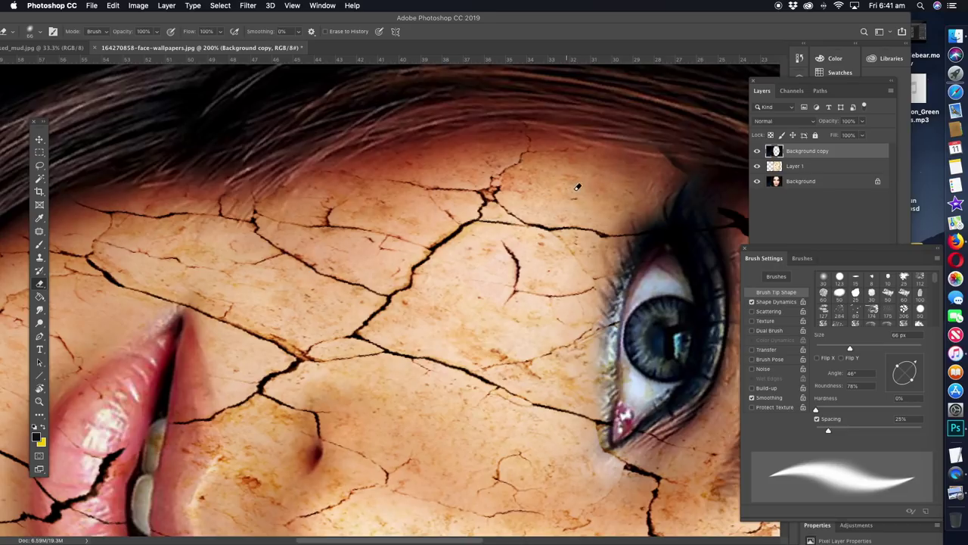
Step: Rotate the canvas view back to roughly upright
key("r")
left_click_drag(574, 187, 494, 173)
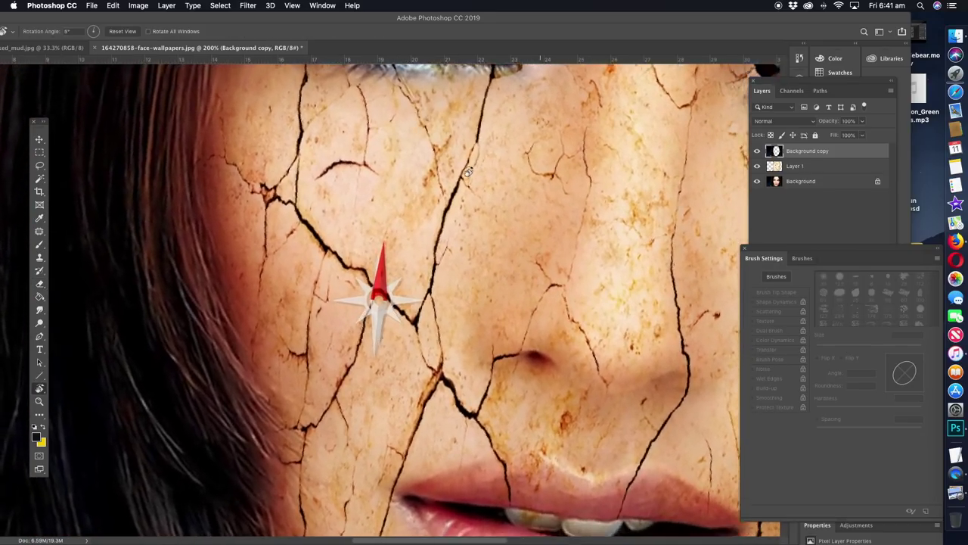
left_click_drag(494, 173, 414, 194)
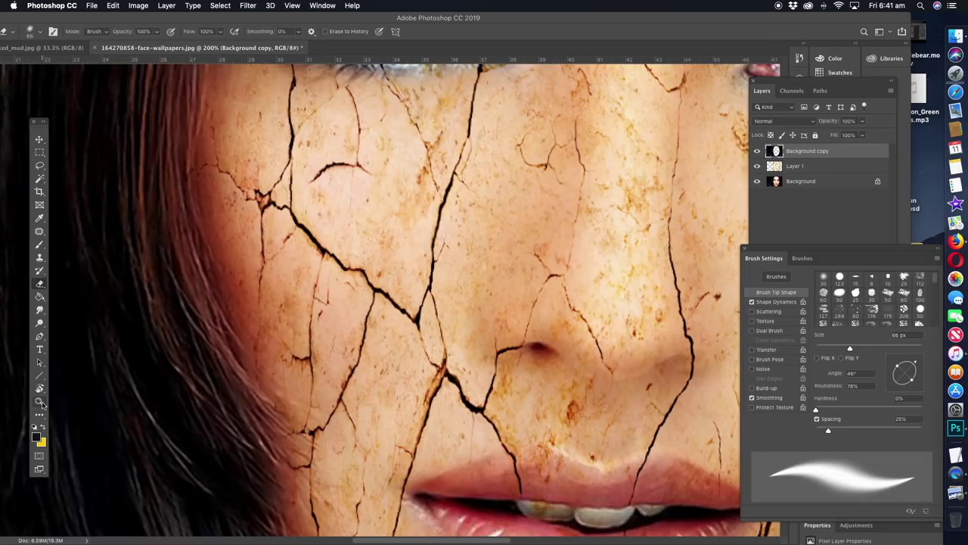
left_click(39, 402)
Step: Zoom out to 66.7% and reset the rotated canvas upright to view the whole face
left_click(545, 233, "alt")
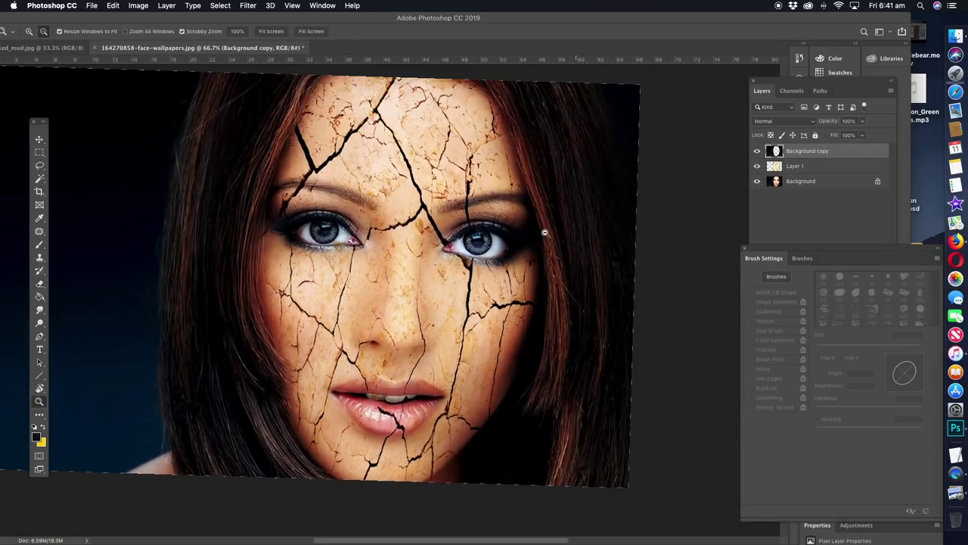
key("r")
left_click_drag(450, 193, 445, 191)
key("z")
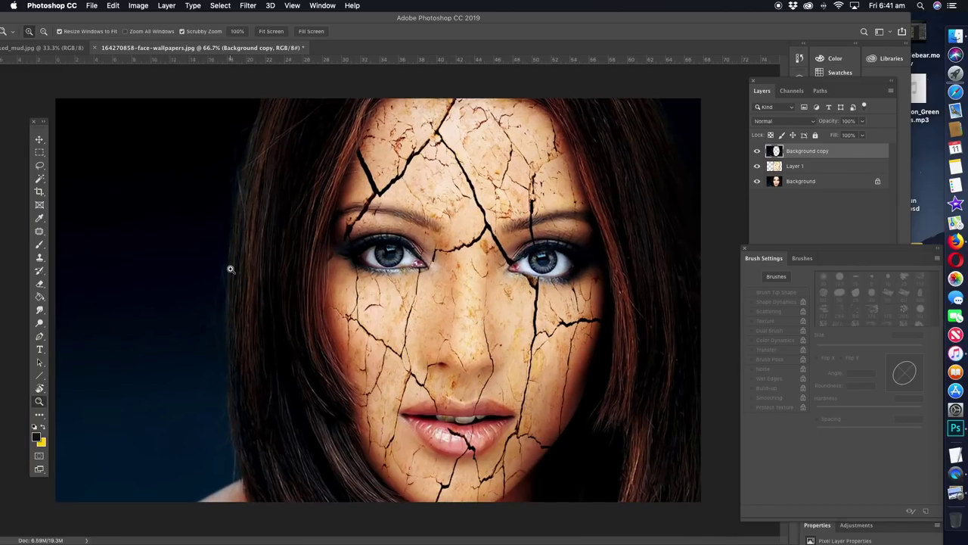